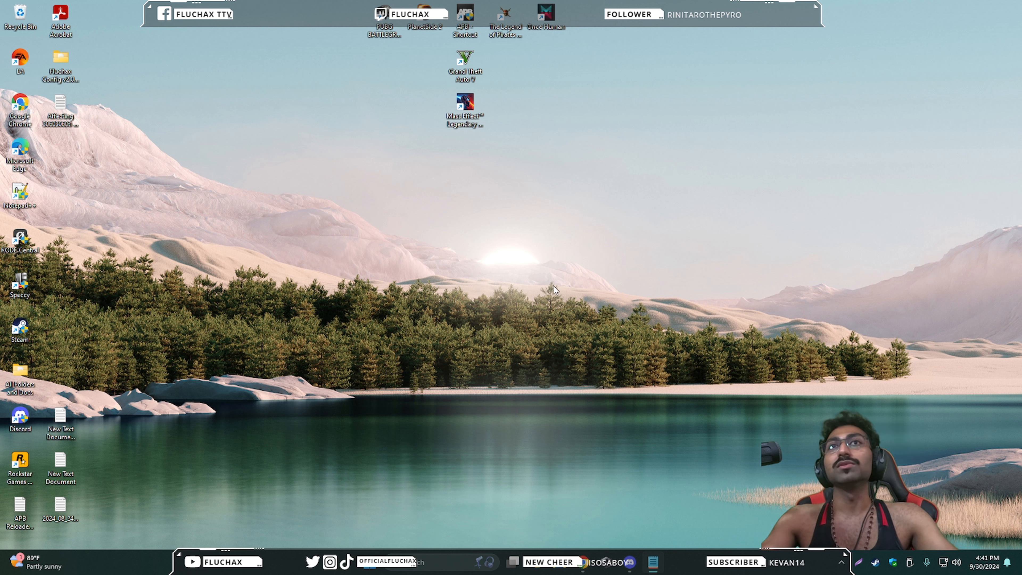
# Step: Open the NVIDIA Control Panel from the desktop
pyautogui.rightClick(605, 174)
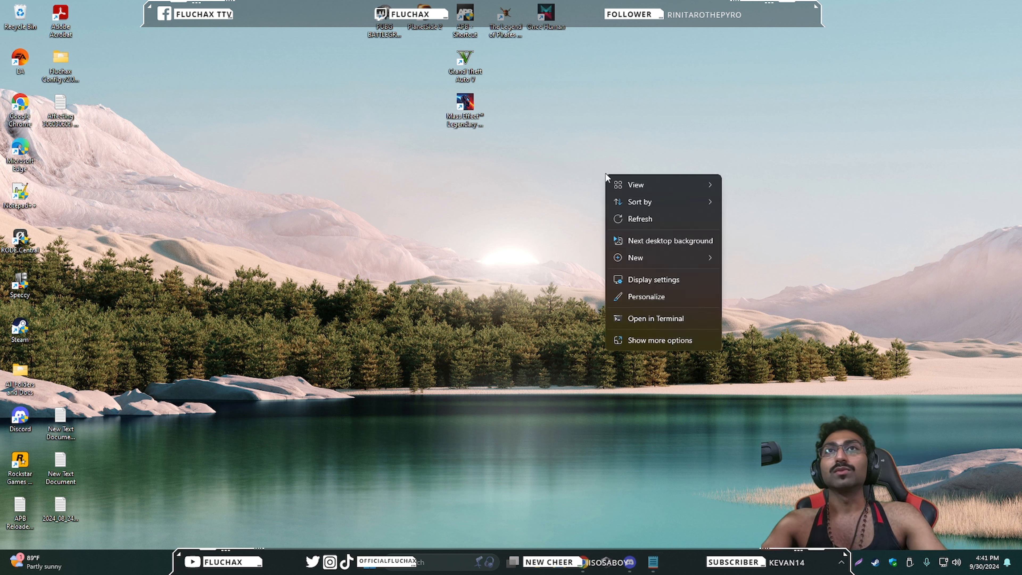
pyautogui.click(652, 340)
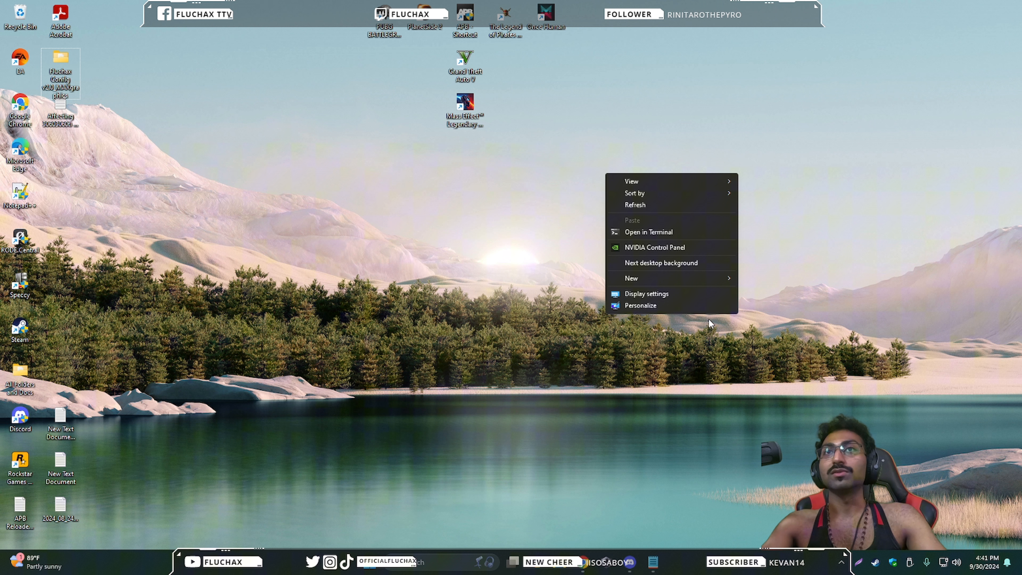
pyautogui.click(661, 247)
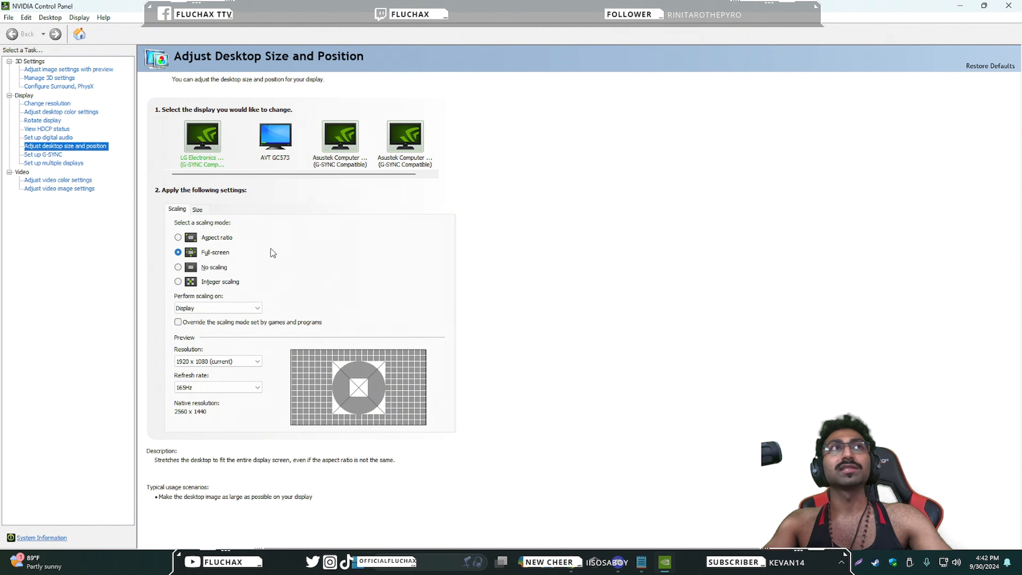
# Step: View the image settings preview page, then bring up the global settings under Manage 3D Settings
pyautogui.click(84, 70)
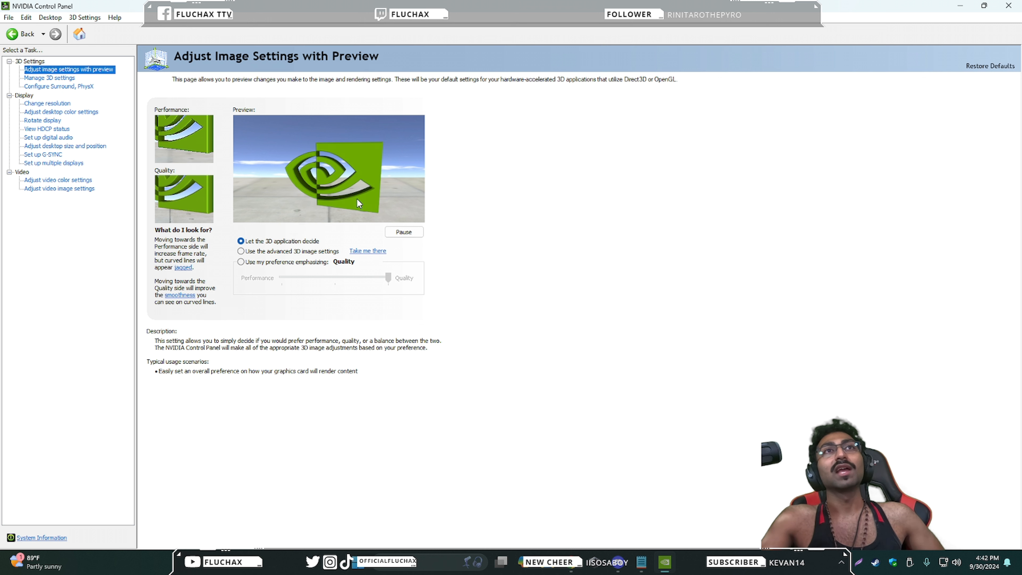
pyautogui.click(66, 79)
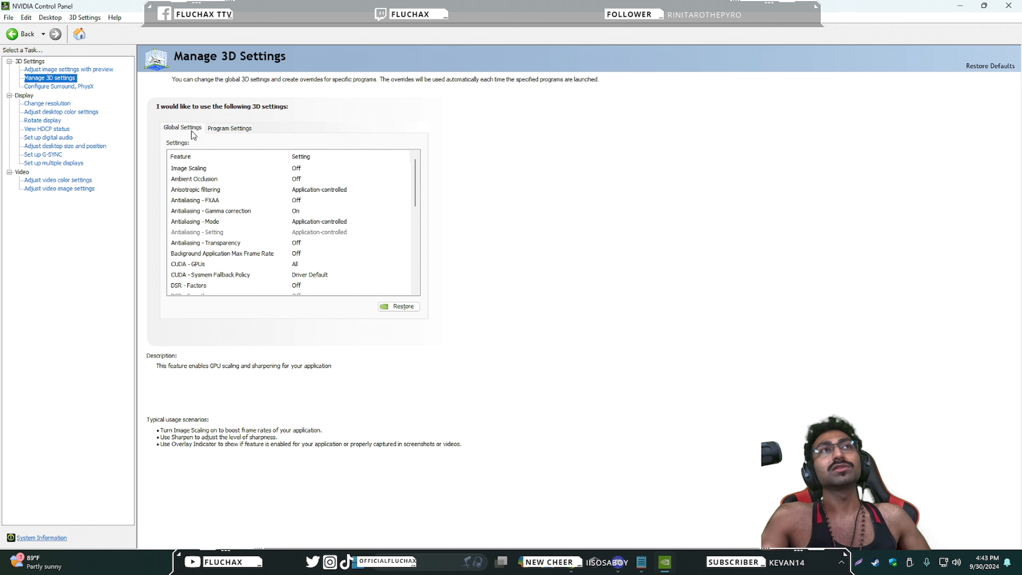
pyautogui.click(217, 129)
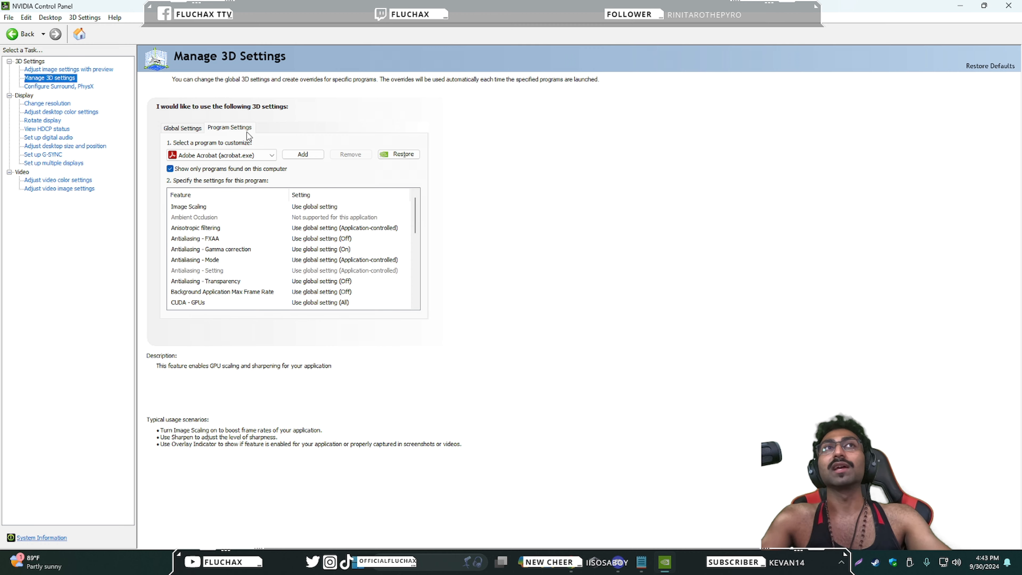
pyautogui.click(194, 131)
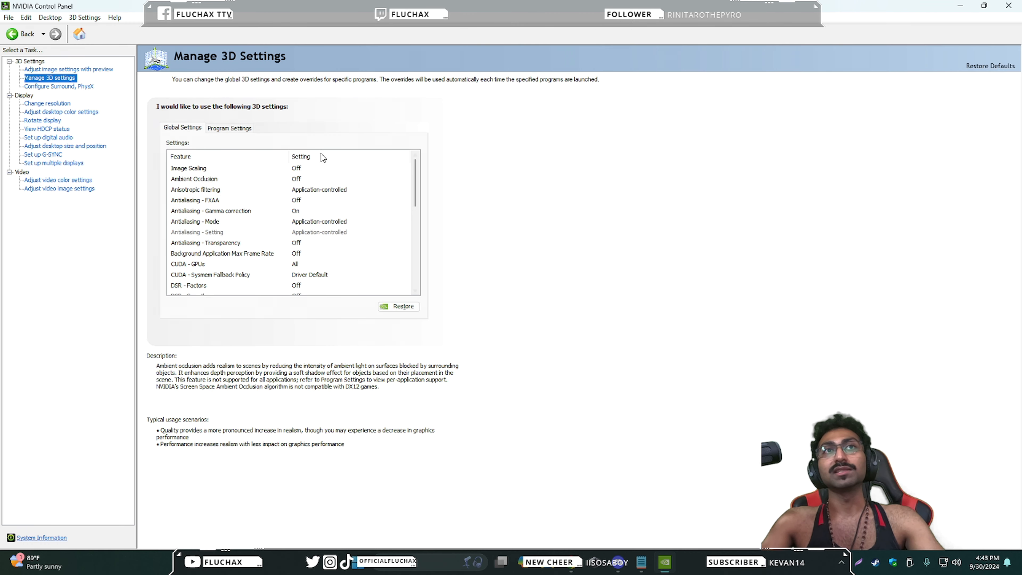
# Step: Set Anisotropic filtering to 8x in the global 3D settings
pyautogui.click(249, 167)
pyautogui.scroll(-5, 233, 224)
pyautogui.scroll(5, 226, 219)
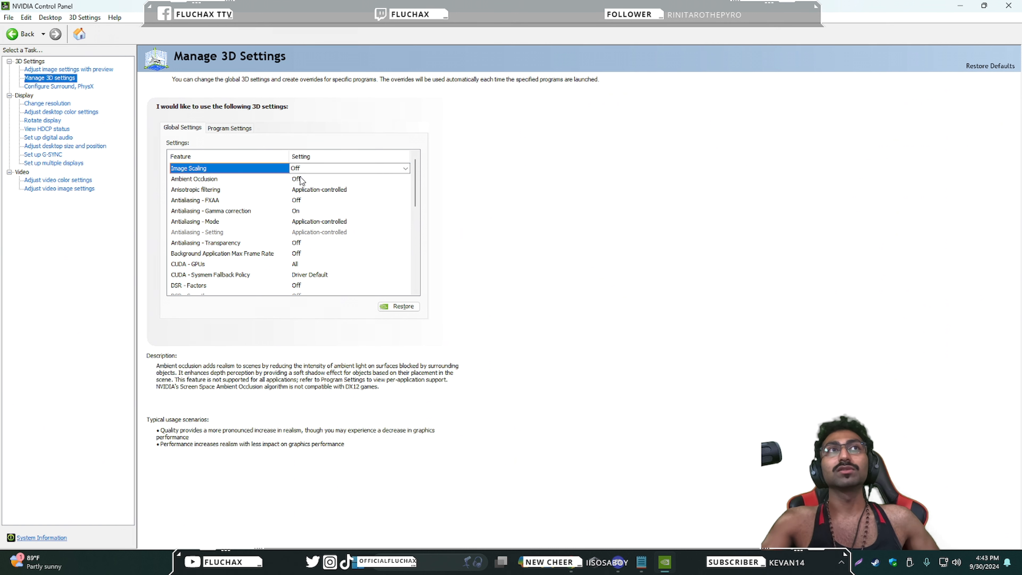
pyautogui.click(233, 181)
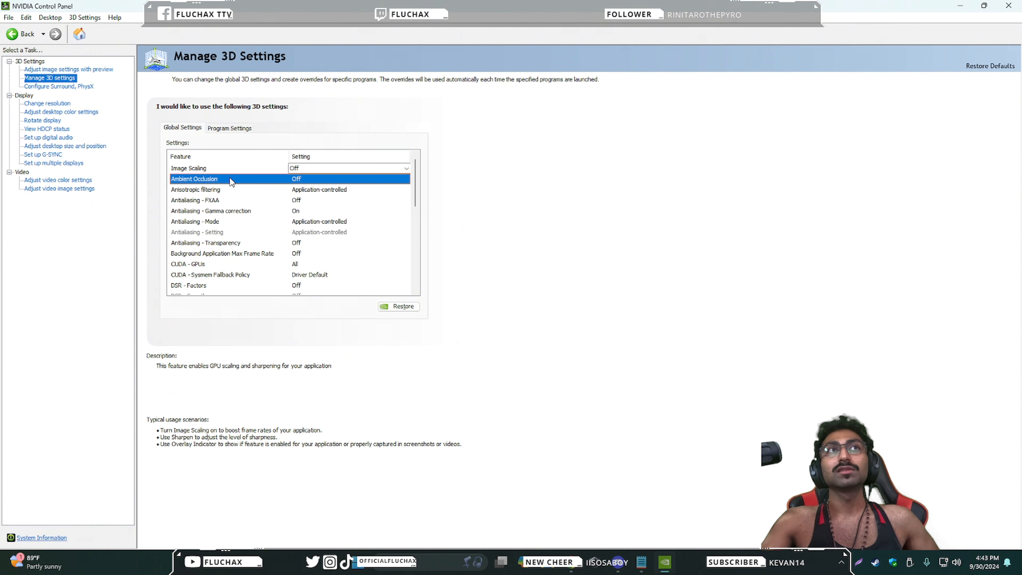
pyautogui.click(218, 190)
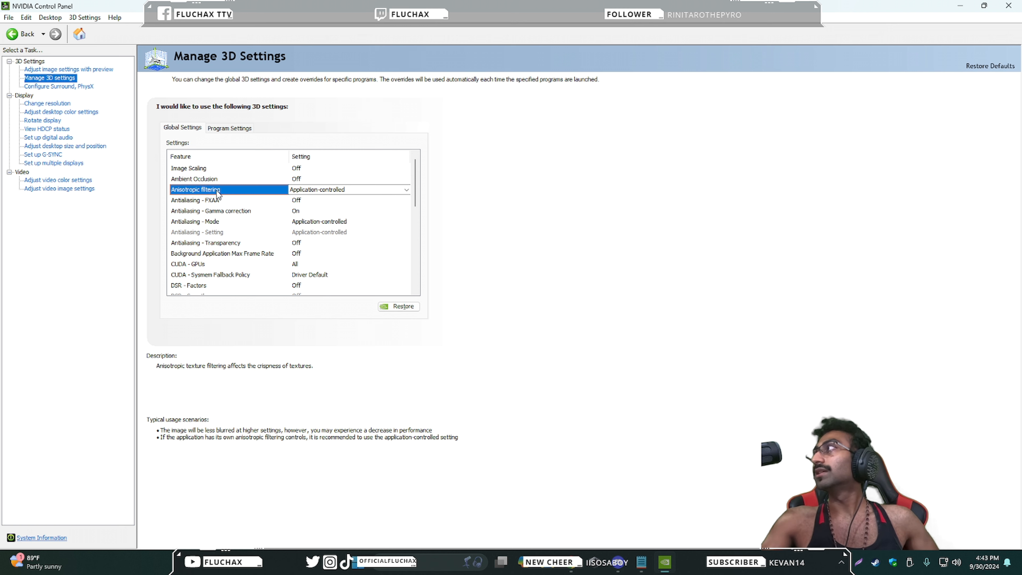
pyautogui.click(406, 190)
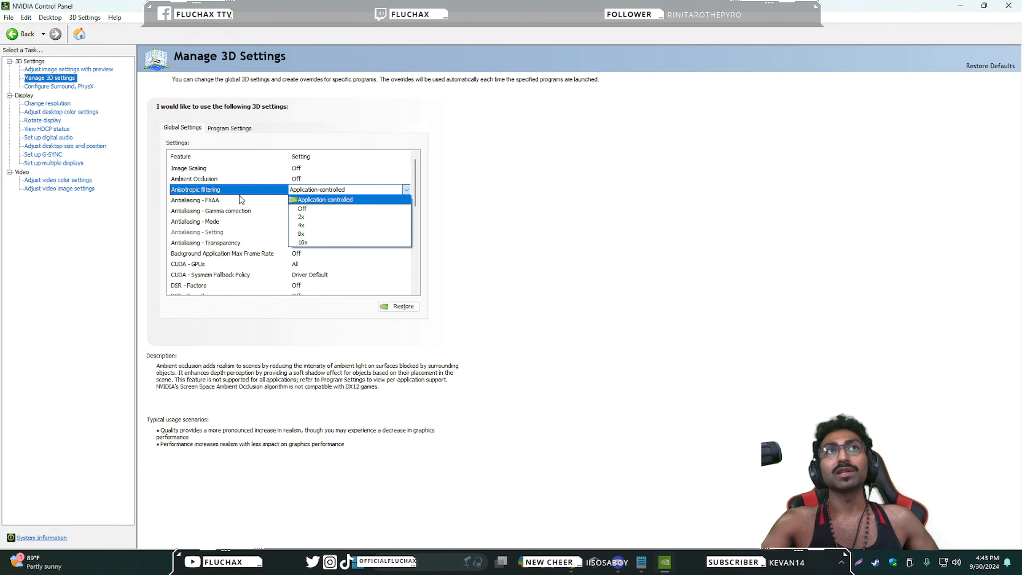
pyautogui.click(303, 234)
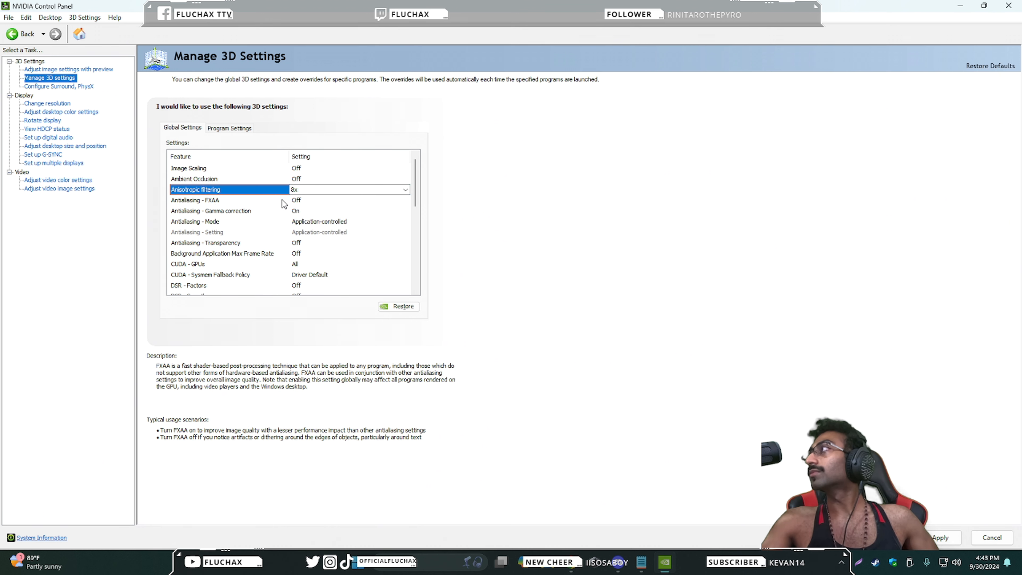
# Step: Turn Antialiasing - FXAA on in the global 3D settings
pyautogui.click(208, 205)
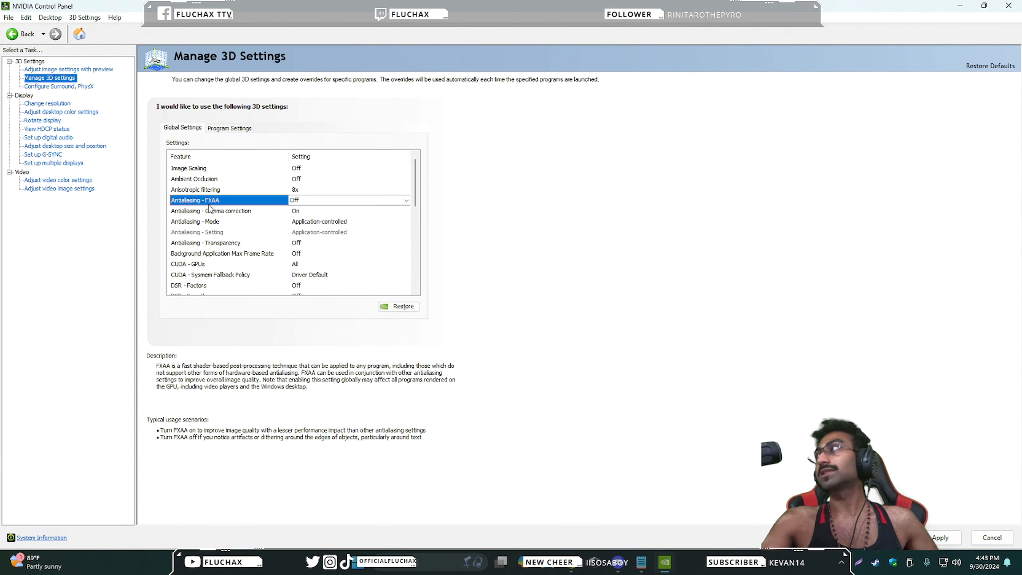
pyautogui.click(406, 203)
pyautogui.click(303, 217)
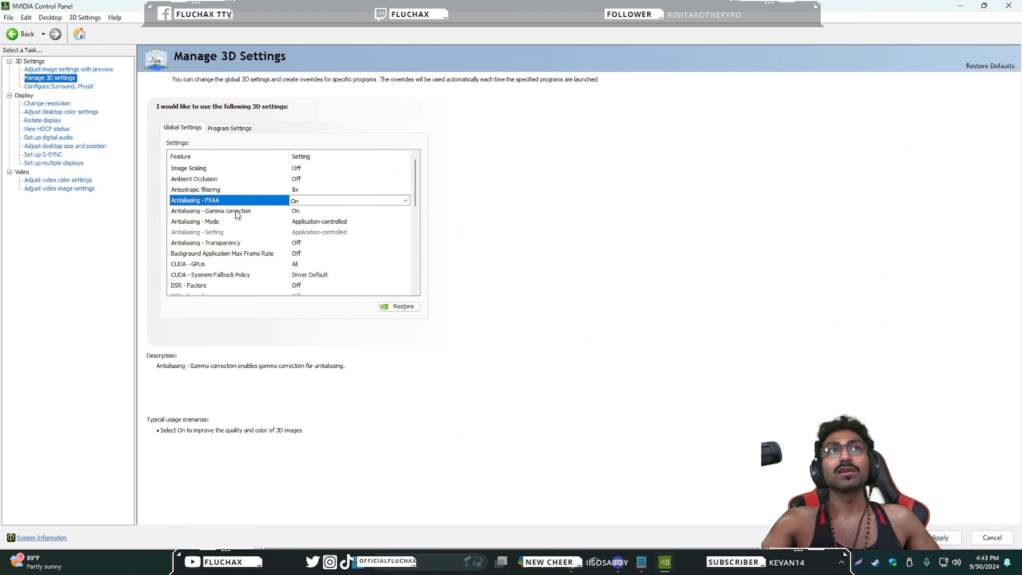
# Step: Set Antialiasing - Transparency to 8x (supersample), reviewing the other antialiasing entries on the way
pyautogui.click(257, 211)
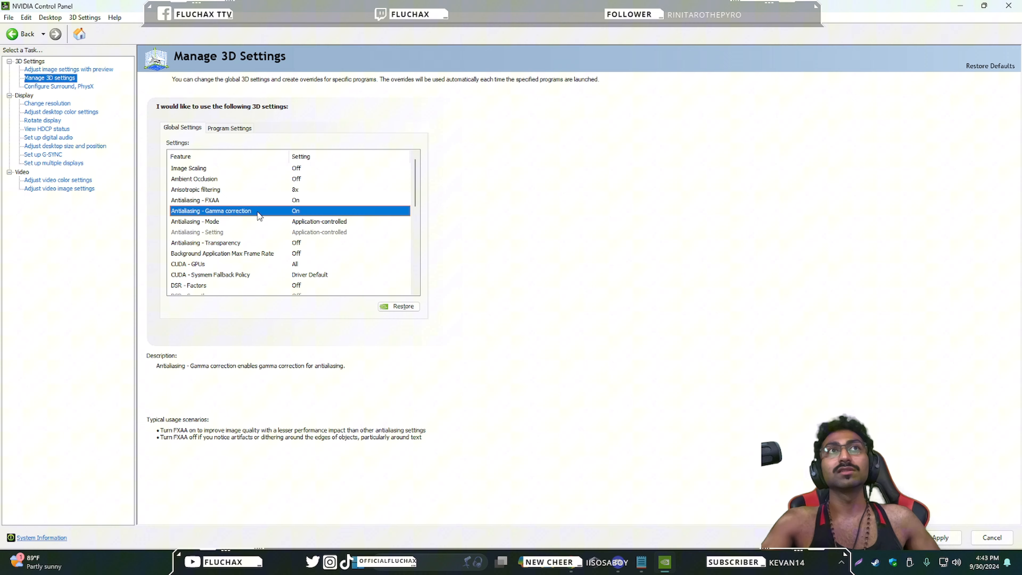
pyautogui.click(212, 221)
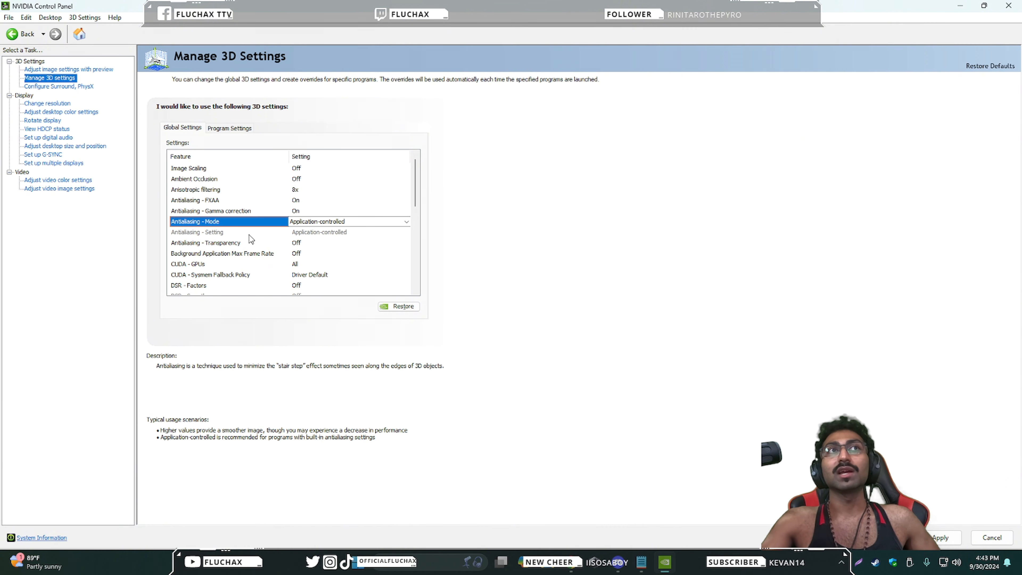
pyautogui.click(217, 232)
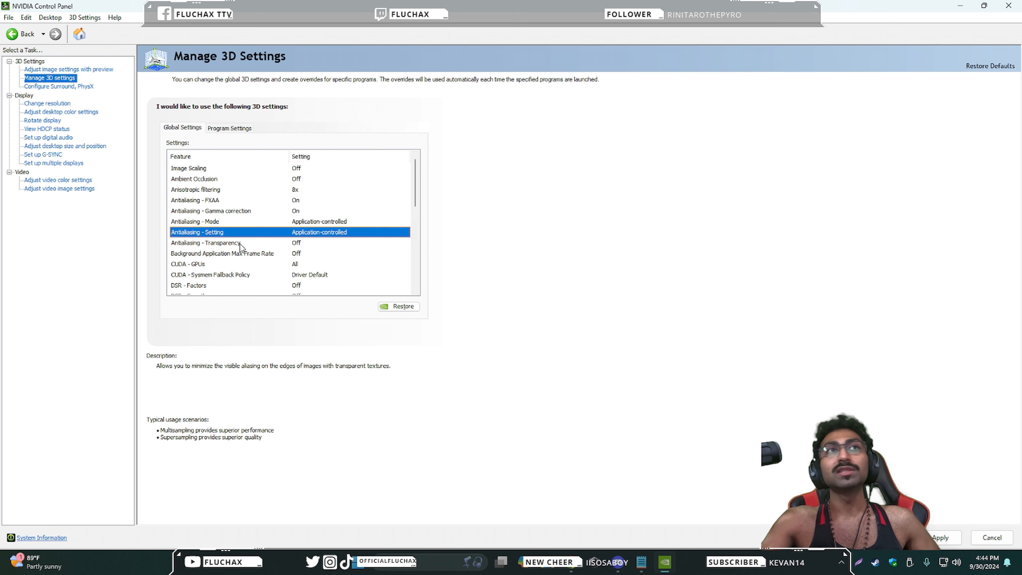
pyautogui.click(225, 244)
pyautogui.click(407, 243)
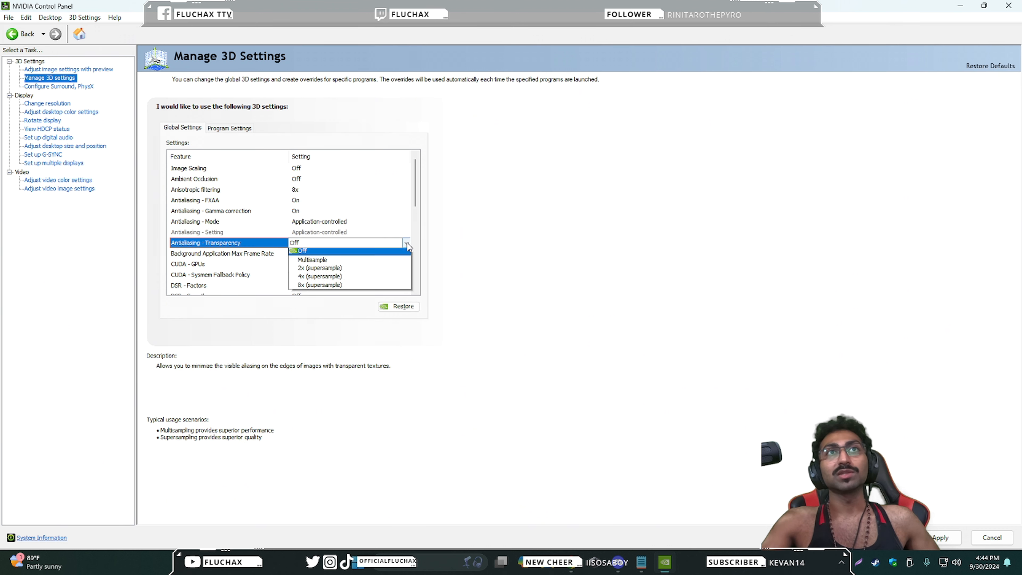
pyautogui.click(324, 286)
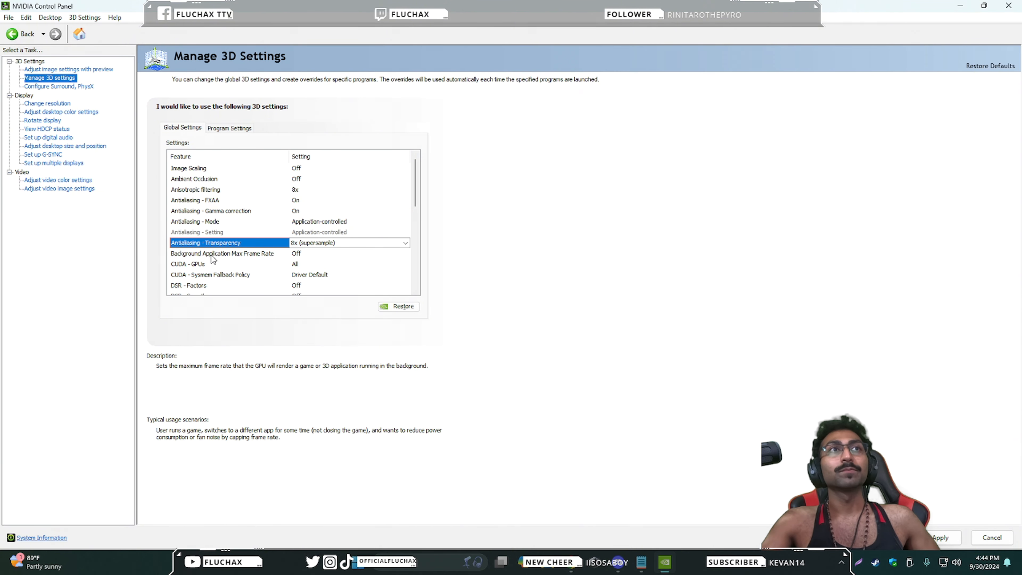
# Step: Review the background frame rate, CUDA and DSR entries, and set Low Latency Mode to Ultra
pyautogui.click(256, 254)
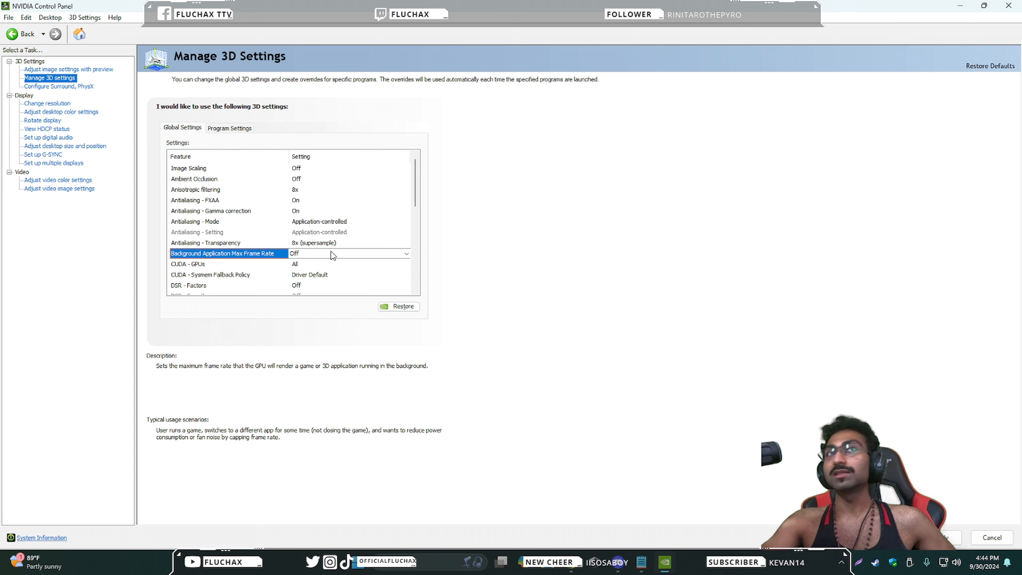
pyautogui.click(244, 265)
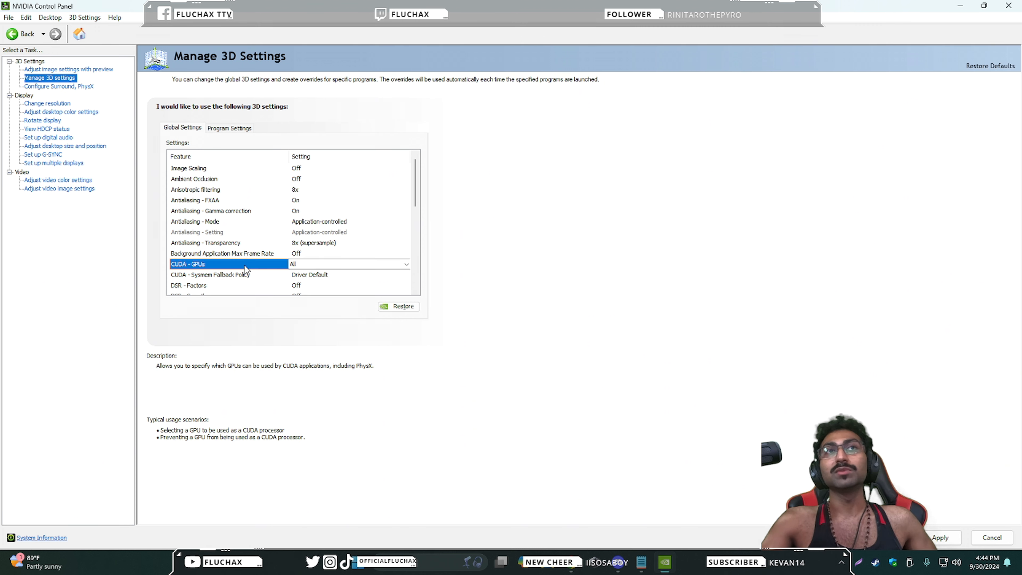
pyautogui.click(243, 276)
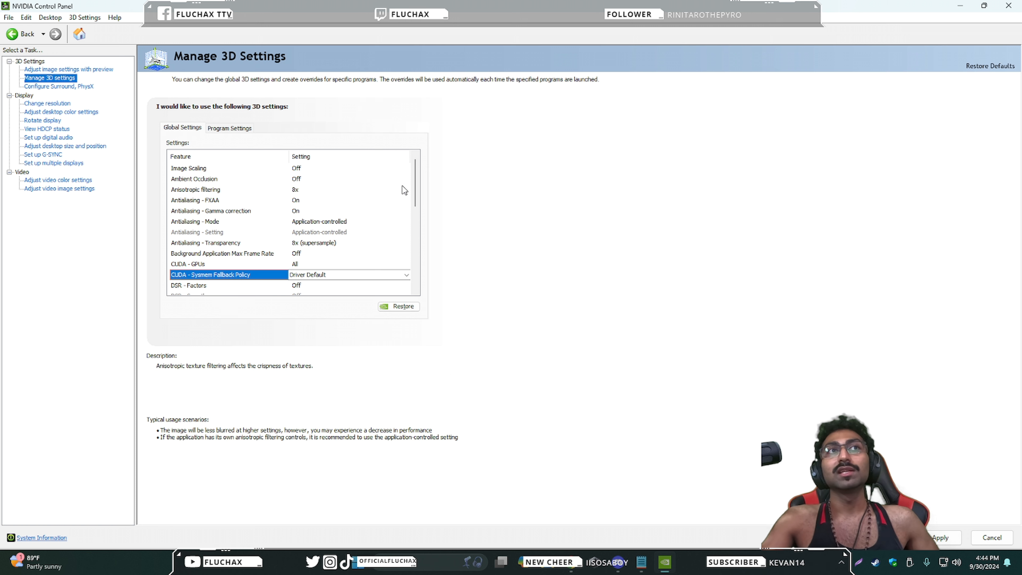
pyautogui.moveTo(414, 182); pyautogui.dragTo(415, 224)
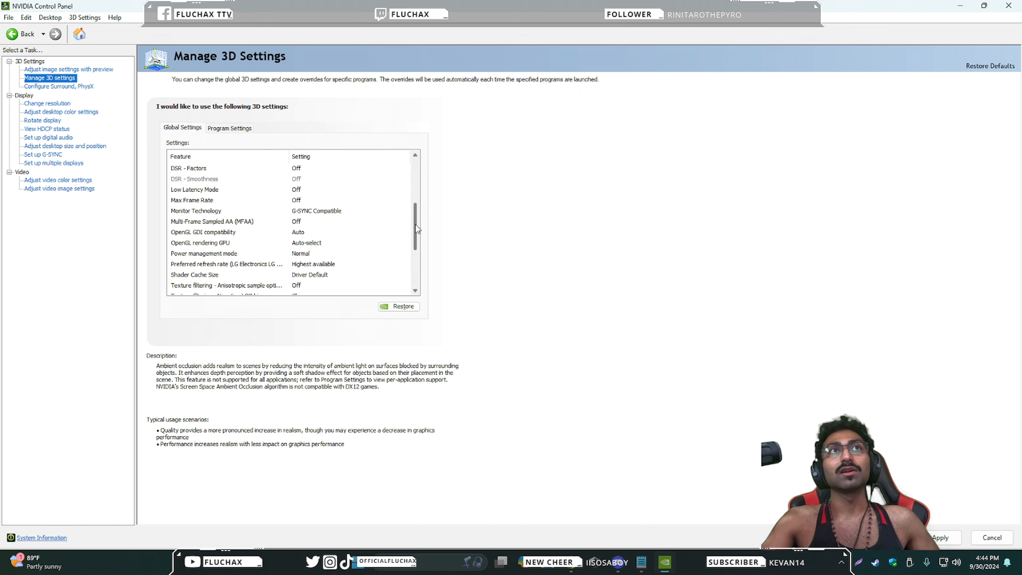
pyautogui.click(222, 172)
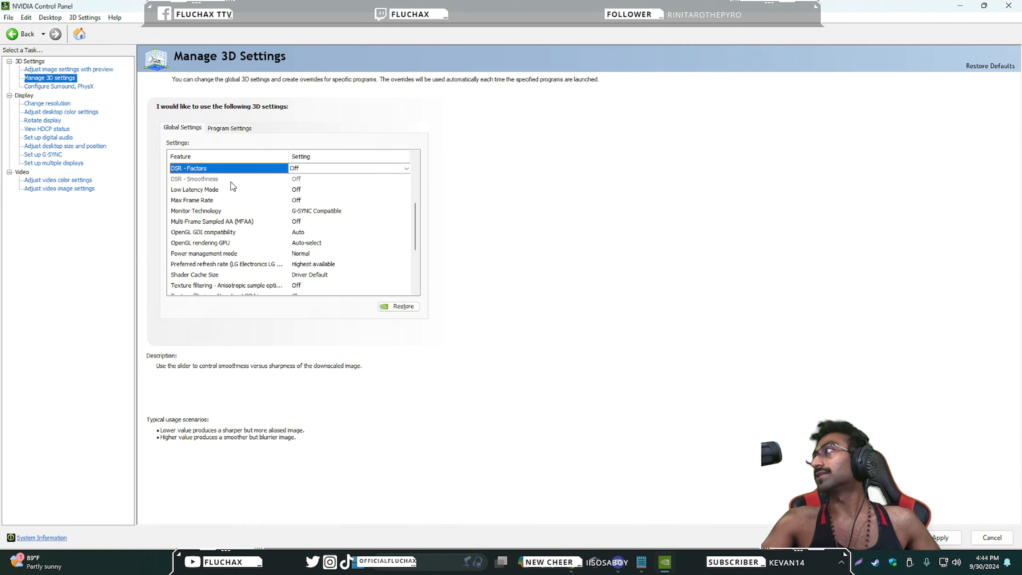
pyautogui.click(231, 181)
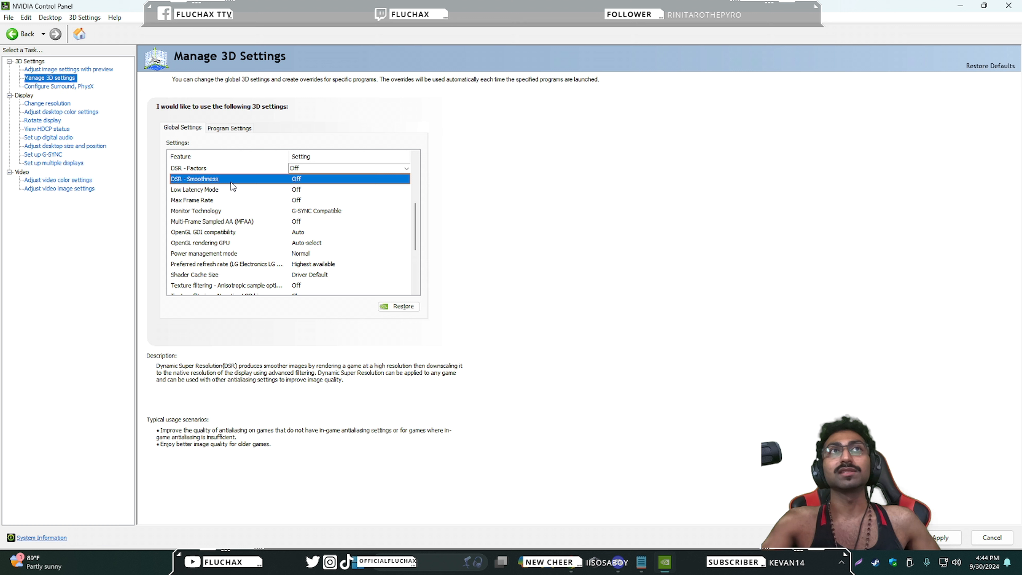
pyautogui.click(219, 193)
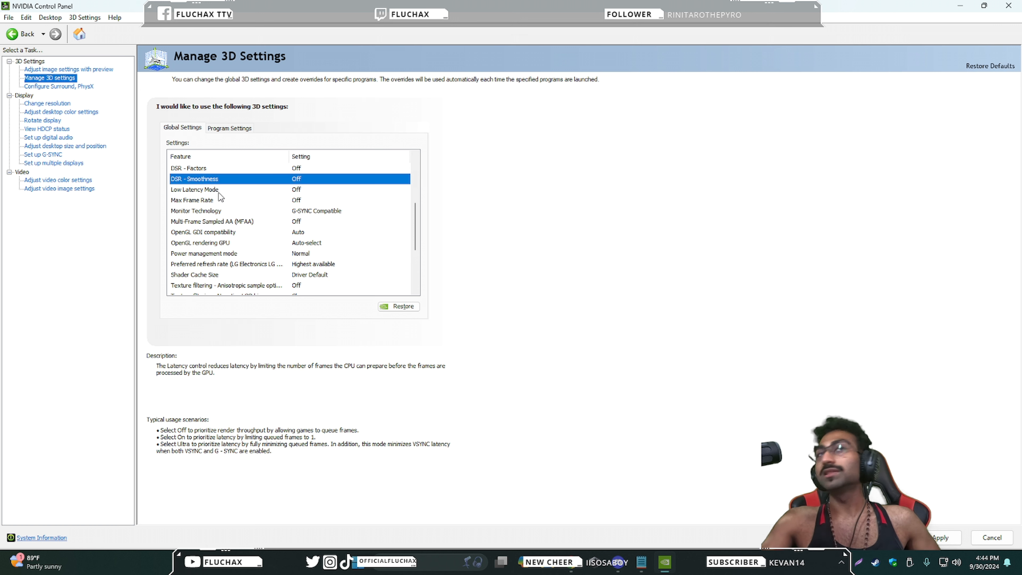
pyautogui.click(313, 189)
pyautogui.click(308, 217)
pyautogui.scroll(3, 214, 257)
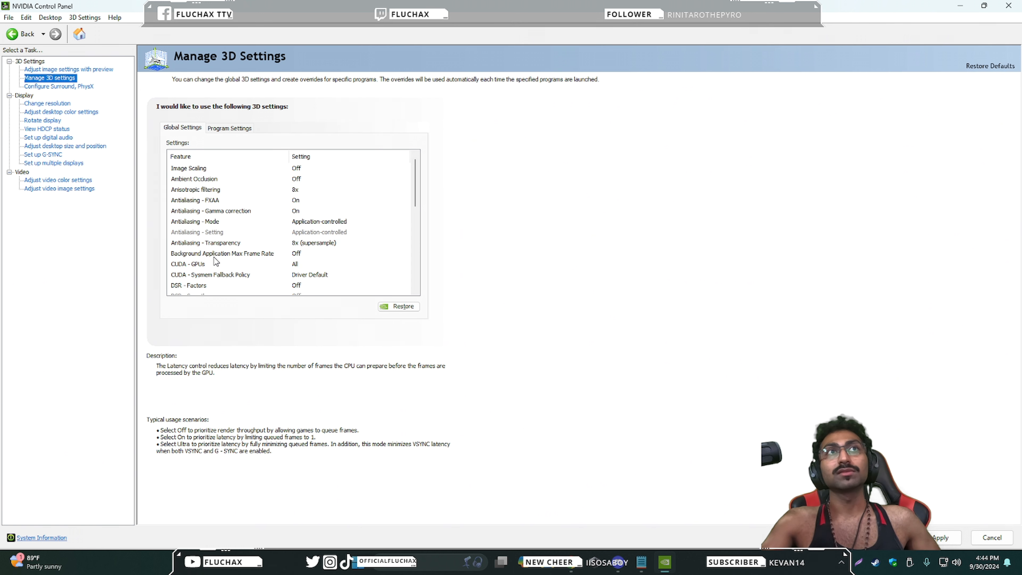
# Step: Check the Max Frame Rate setting and the available Monitor Technology options
pyautogui.moveTo(414, 195); pyautogui.dragTo(418, 235)
pyautogui.click(211, 190)
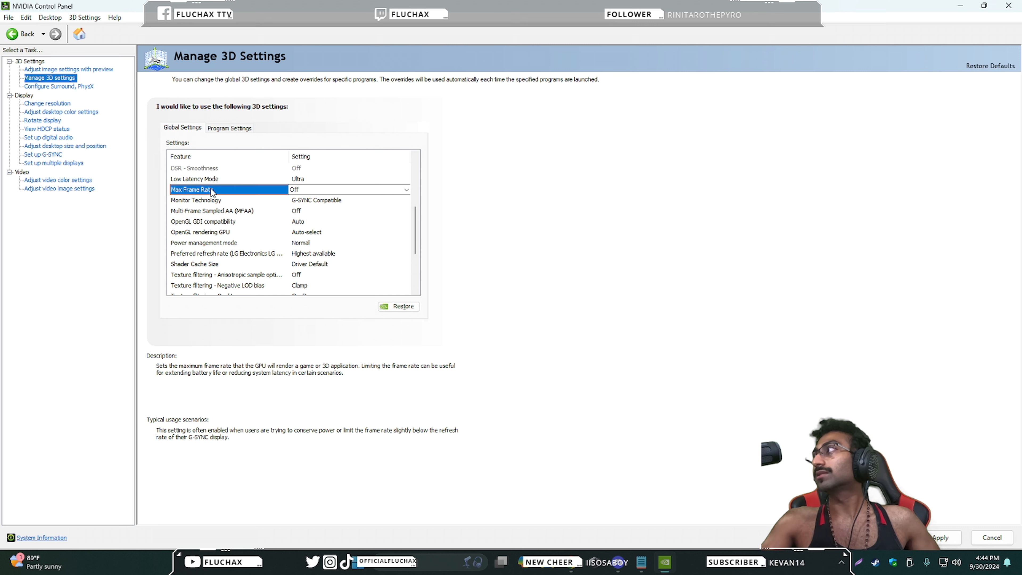
pyautogui.click(236, 200)
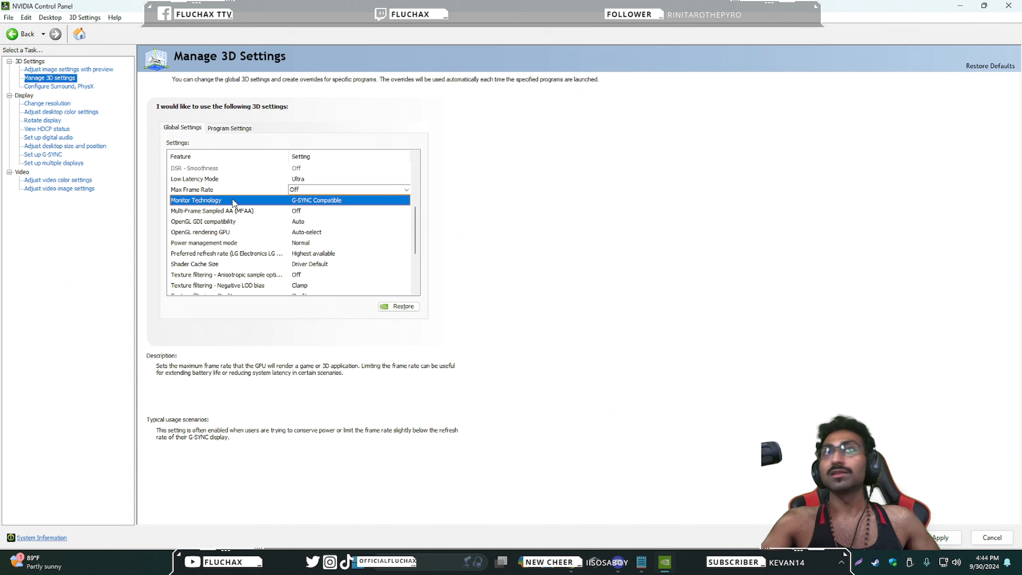
pyautogui.click(327, 199)
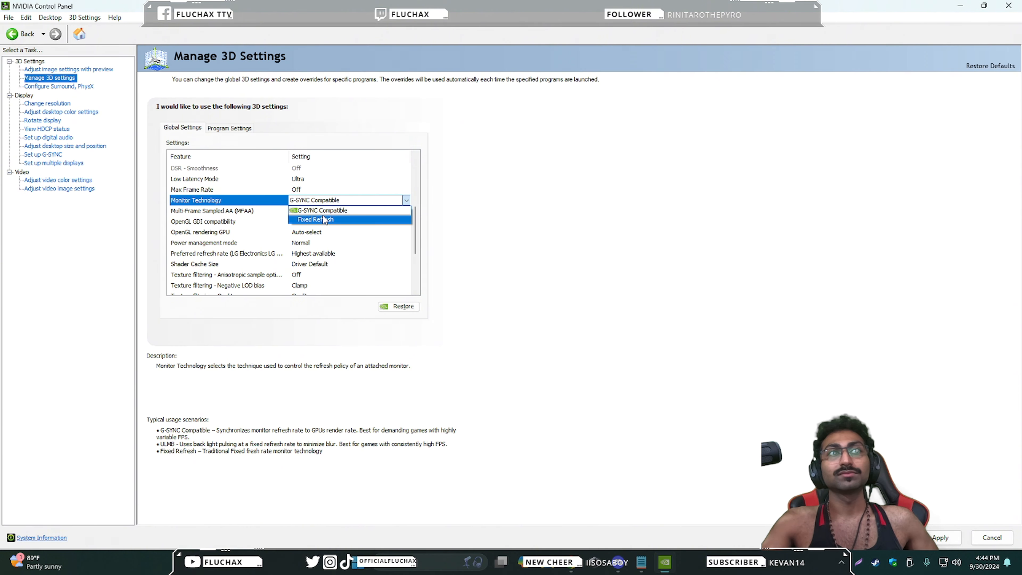
pyautogui.click(247, 214)
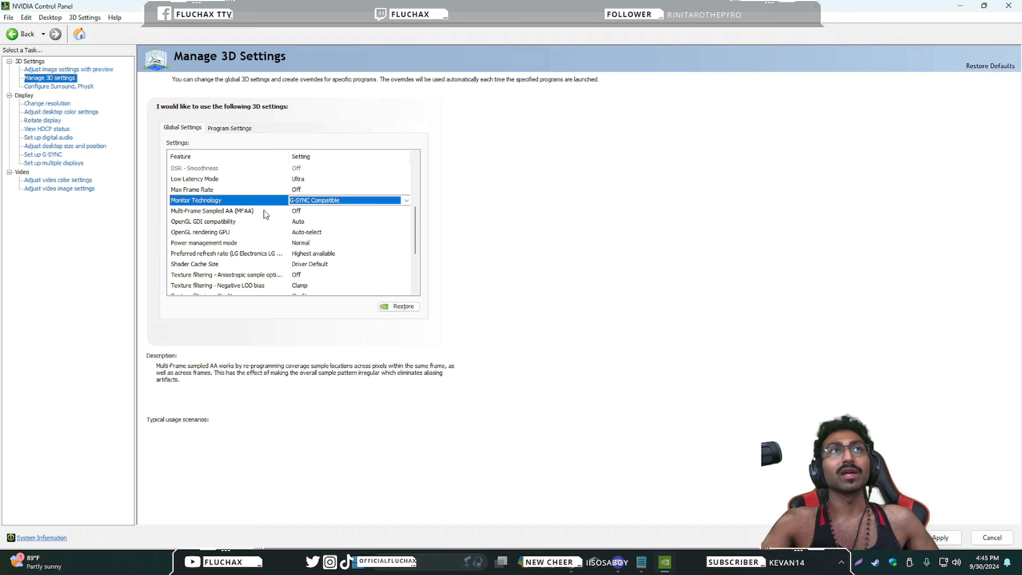
# Step: Review MFAA and OpenGL GDI compatibility, and choose the GPU used for OpenGL rendering
pyautogui.click(239, 210)
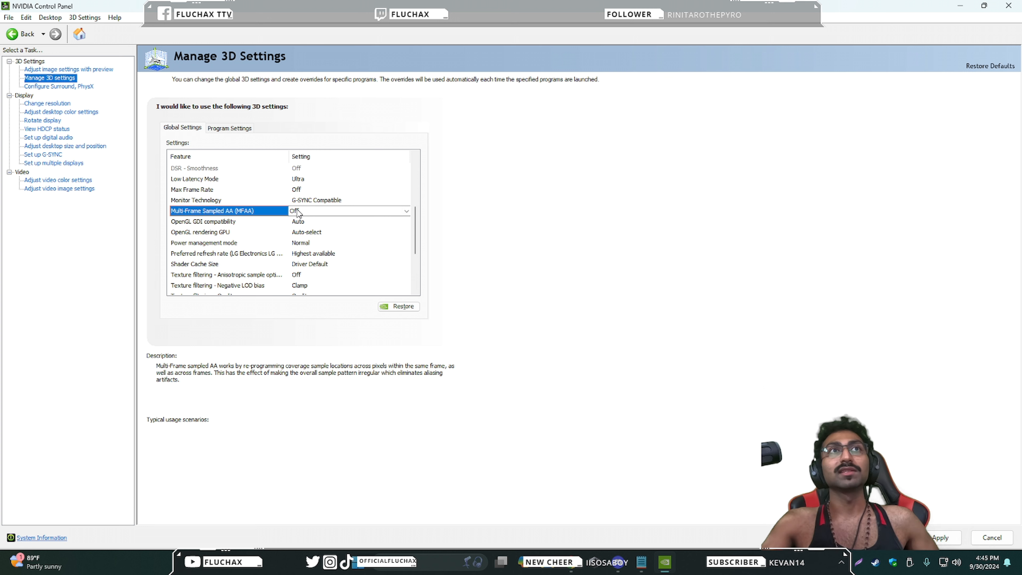
pyautogui.click(233, 221)
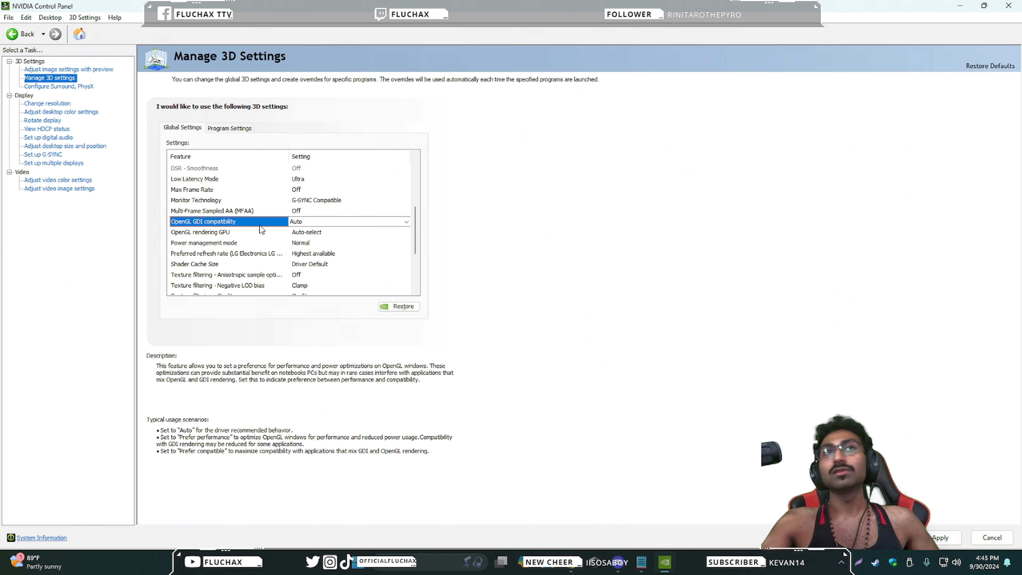
pyautogui.click(239, 233)
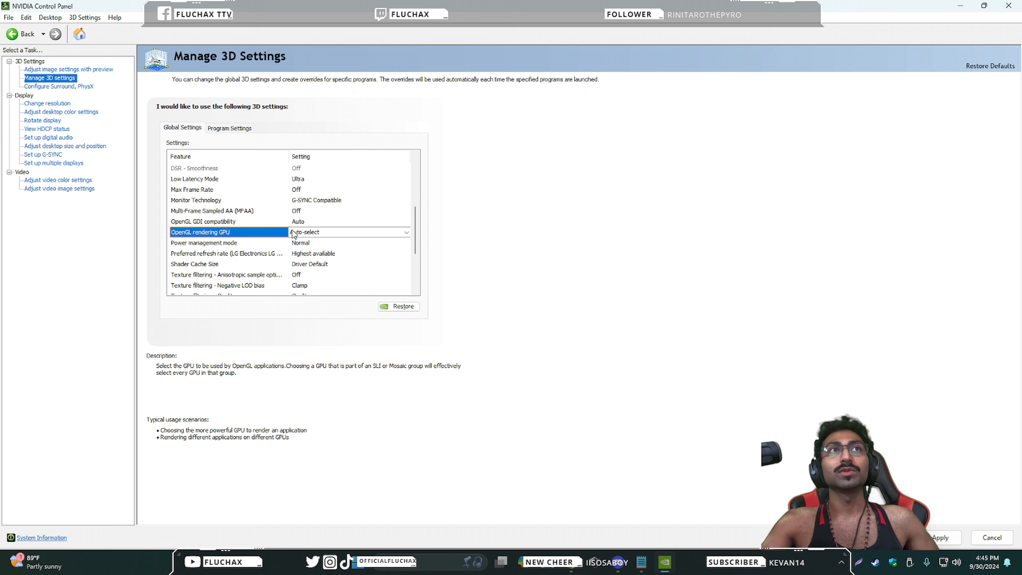
pyautogui.click(404, 232)
pyautogui.click(350, 248)
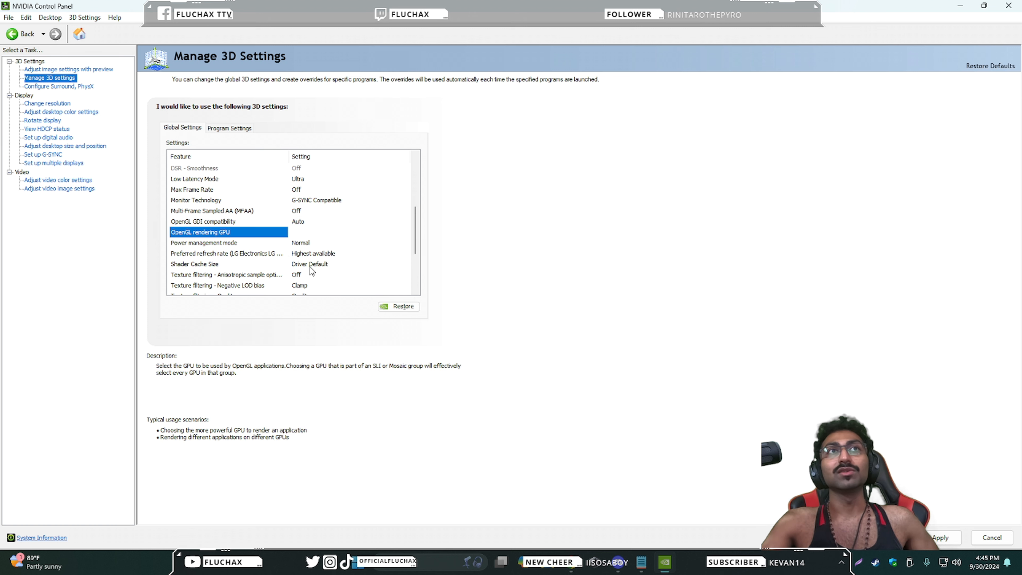
# Step: Set the global Power management mode to Prefer maximum performance
pyautogui.moveTo(415, 215); pyautogui.dragTo(421, 256)
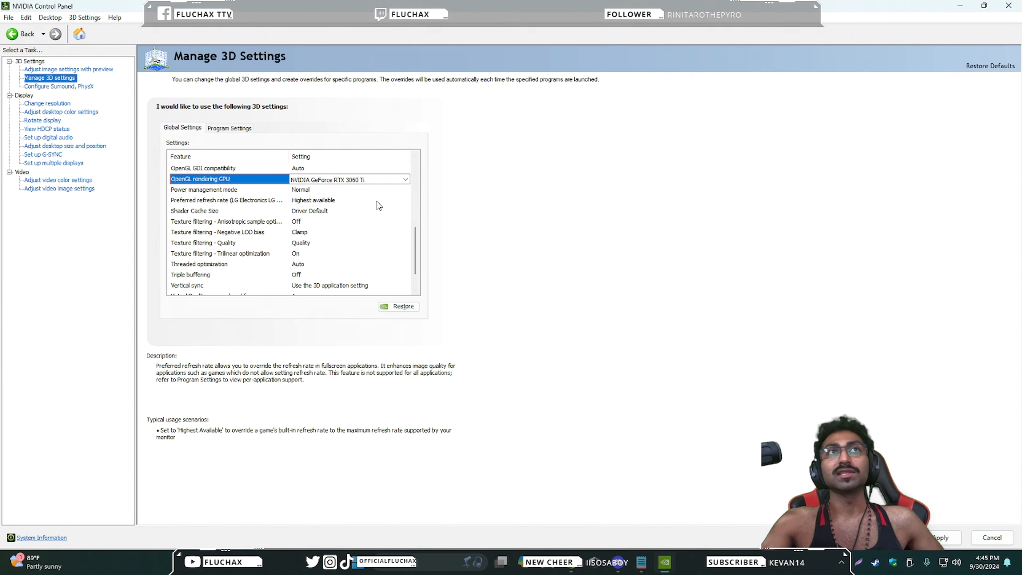
pyautogui.click(225, 193)
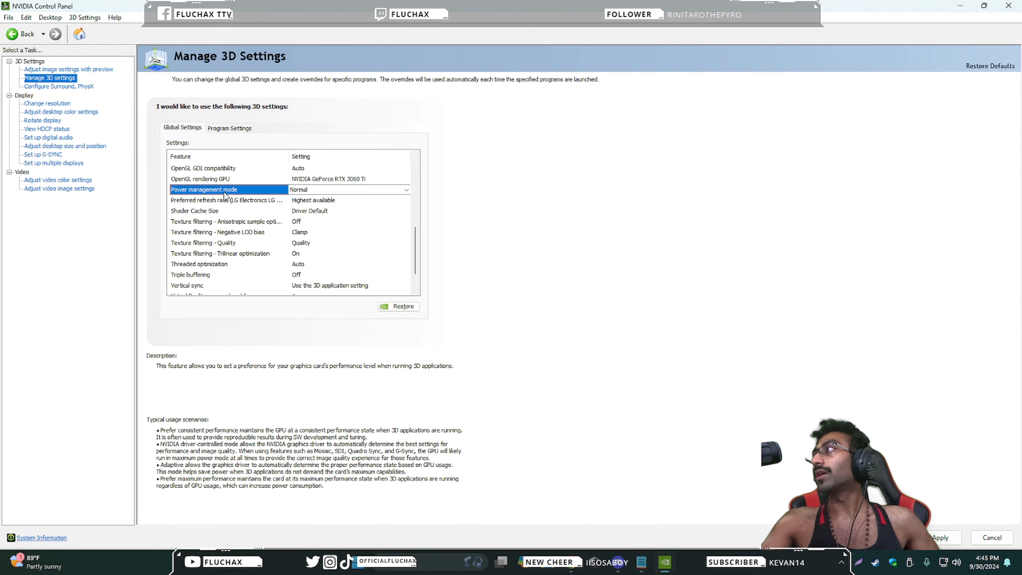
pyautogui.click(406, 189)
pyautogui.click(334, 208)
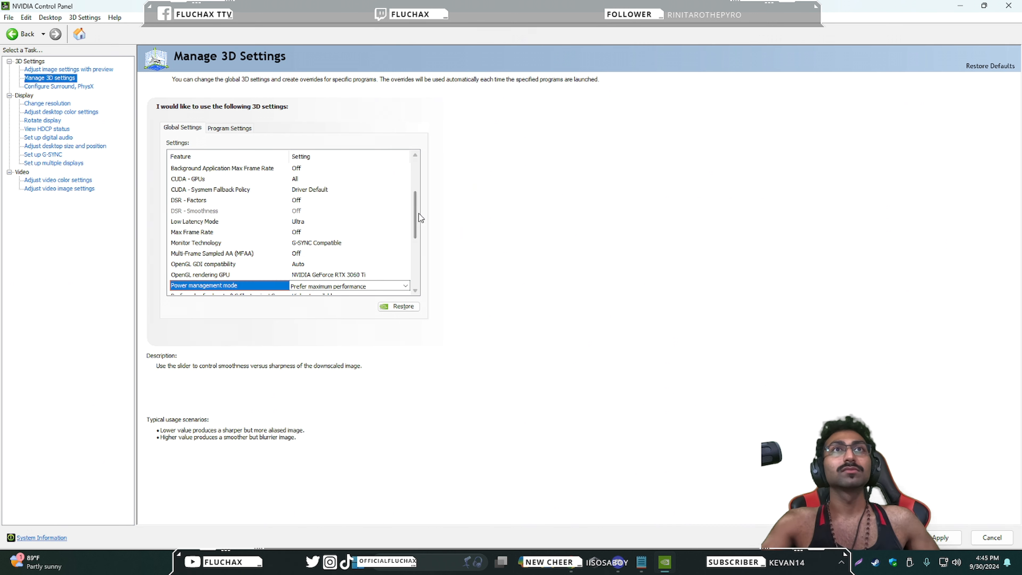
# Step: Set the Shader Cache Size to 100 GB
pyautogui.moveTo(417, 215); pyautogui.dragTo(415, 241)
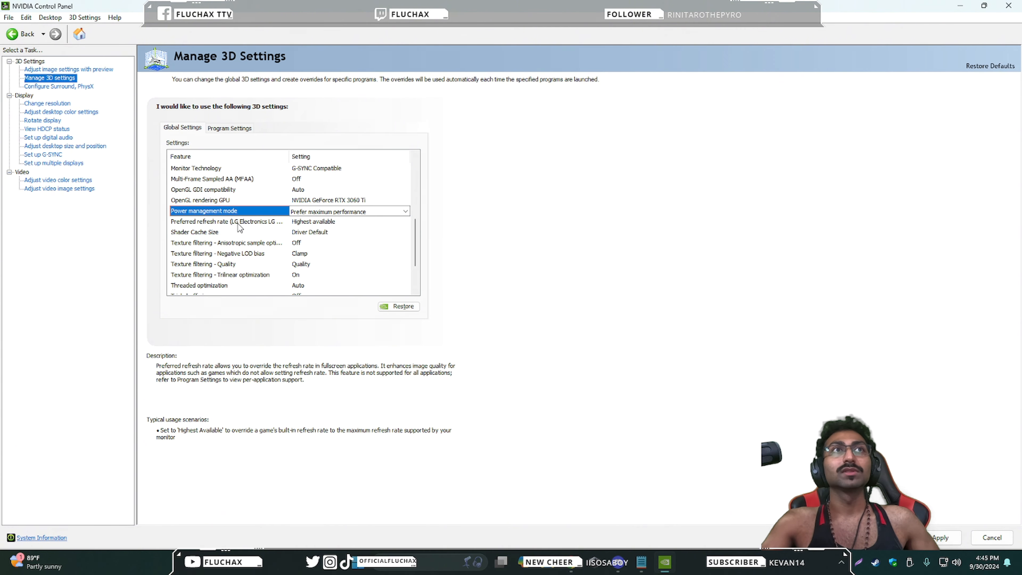
pyautogui.click(195, 237)
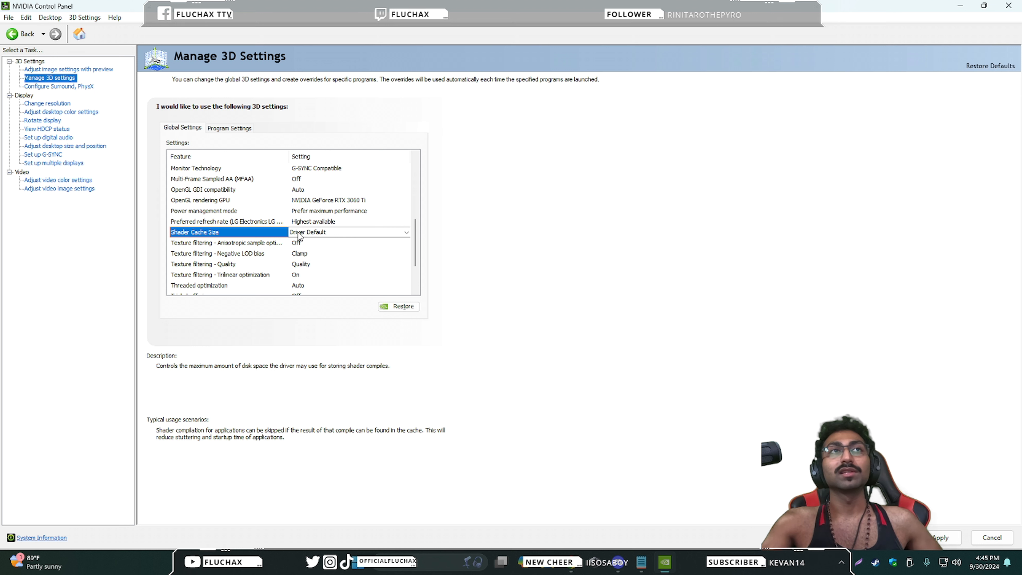
pyautogui.click(370, 232)
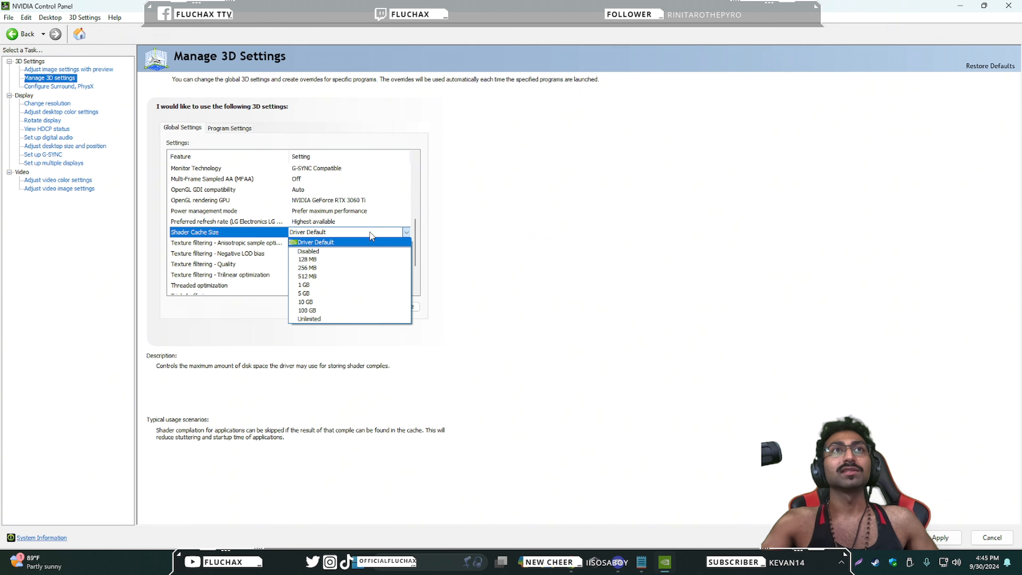
pyautogui.click(318, 309)
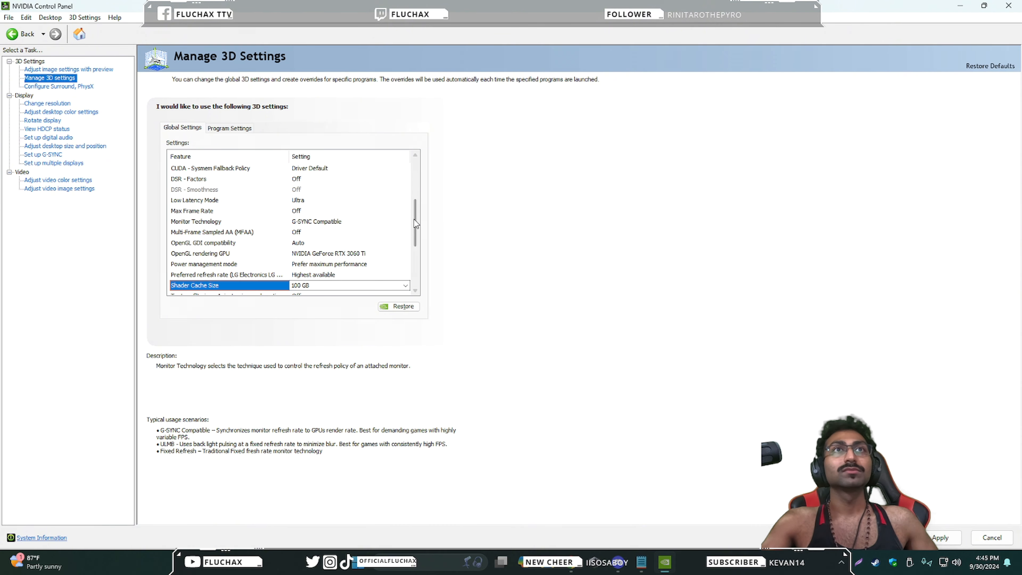
# Step: Review the texture filtering entries for anisotropic sample optimization, negative LOD bias, quality and trilinear optimization, checking the available Quality options
pyautogui.moveTo(413, 219); pyautogui.dragTo(415, 257)
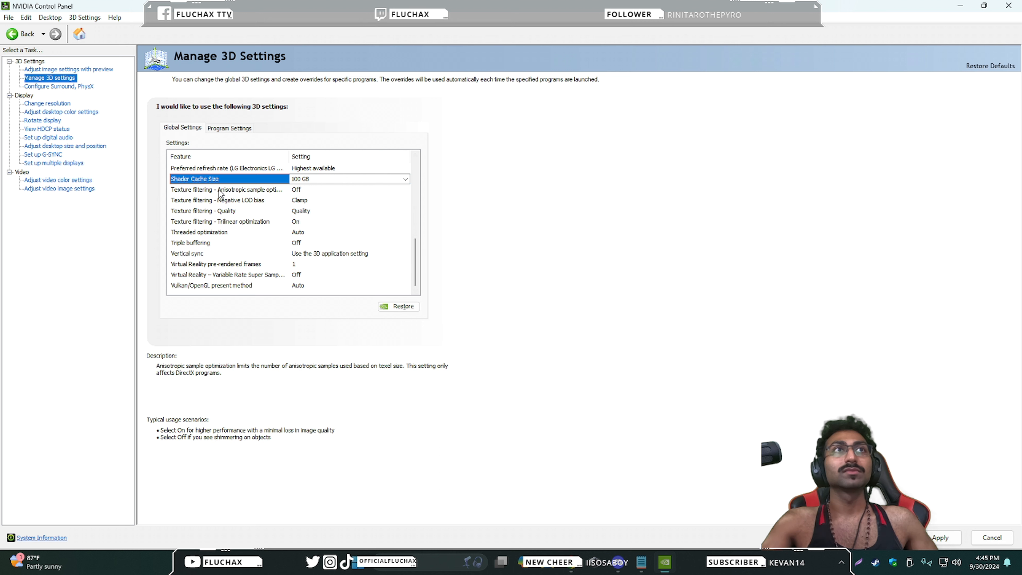
pyautogui.click(242, 191)
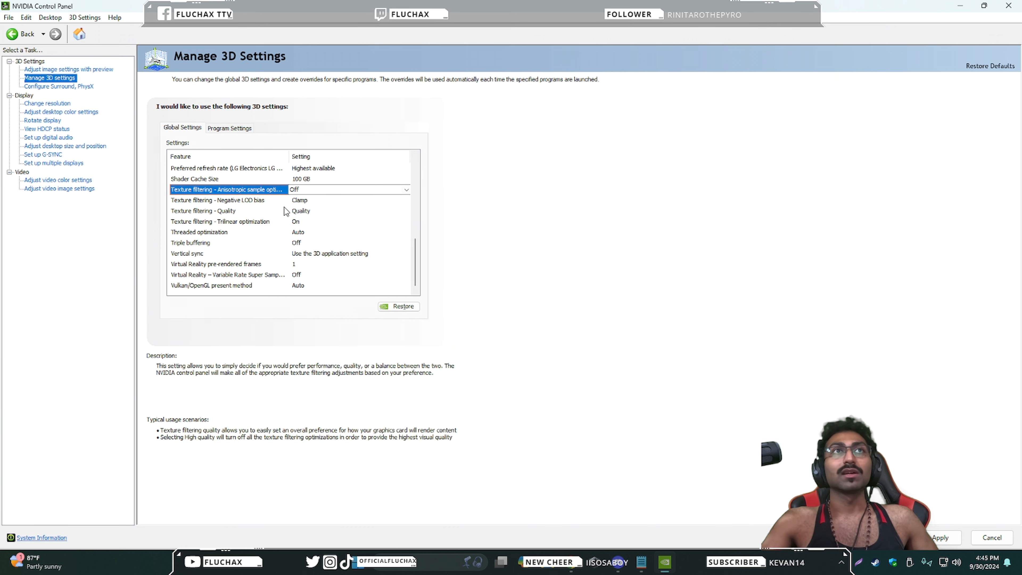
pyautogui.click(226, 202)
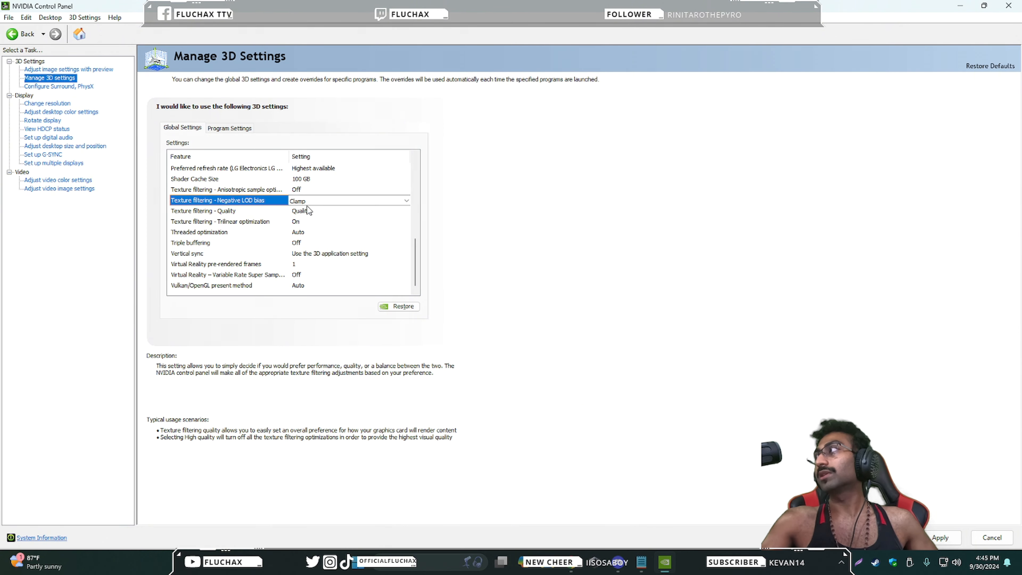
pyautogui.click(219, 213)
pyautogui.click(404, 212)
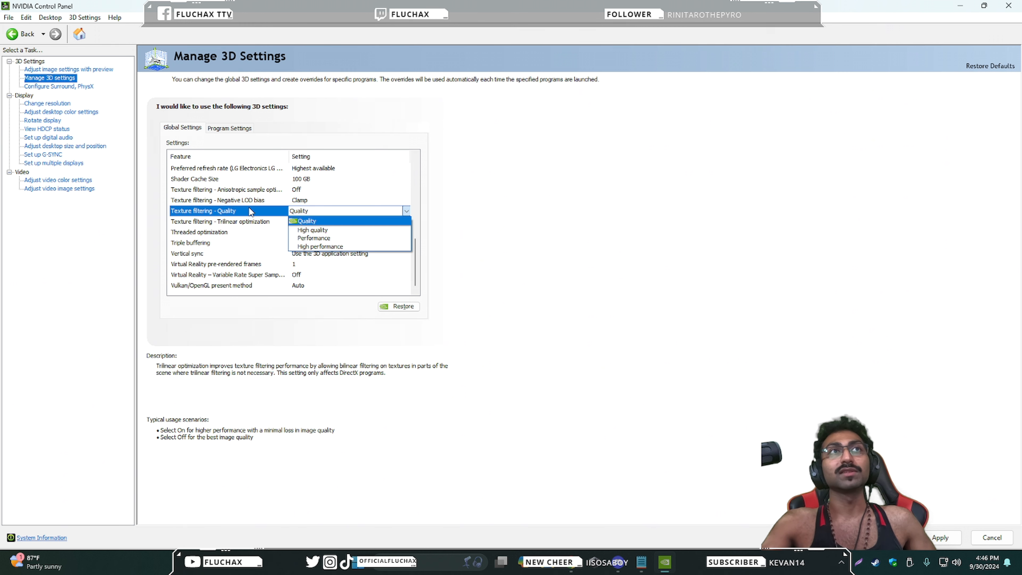
pyautogui.click(240, 213)
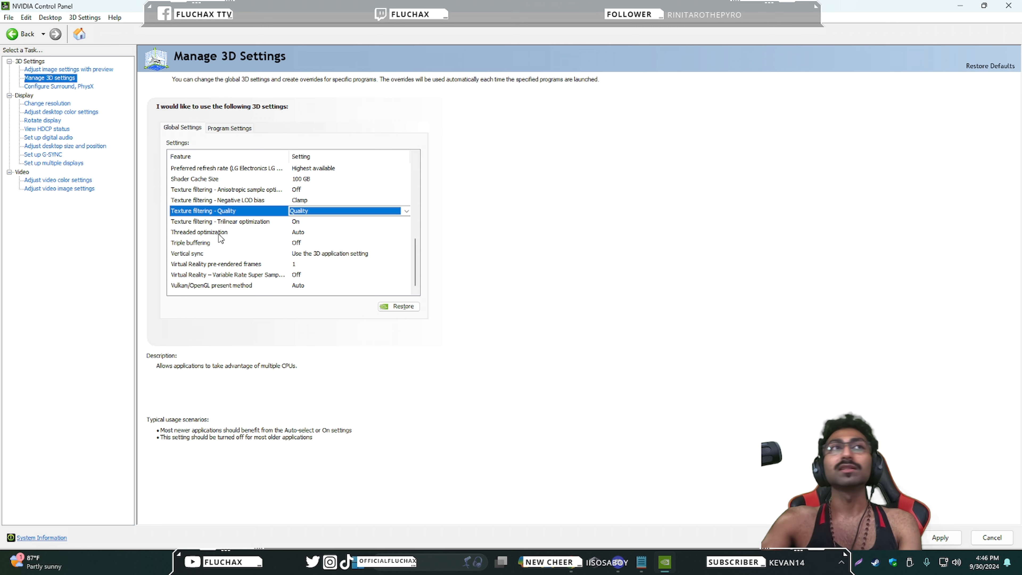
pyautogui.press('Down')
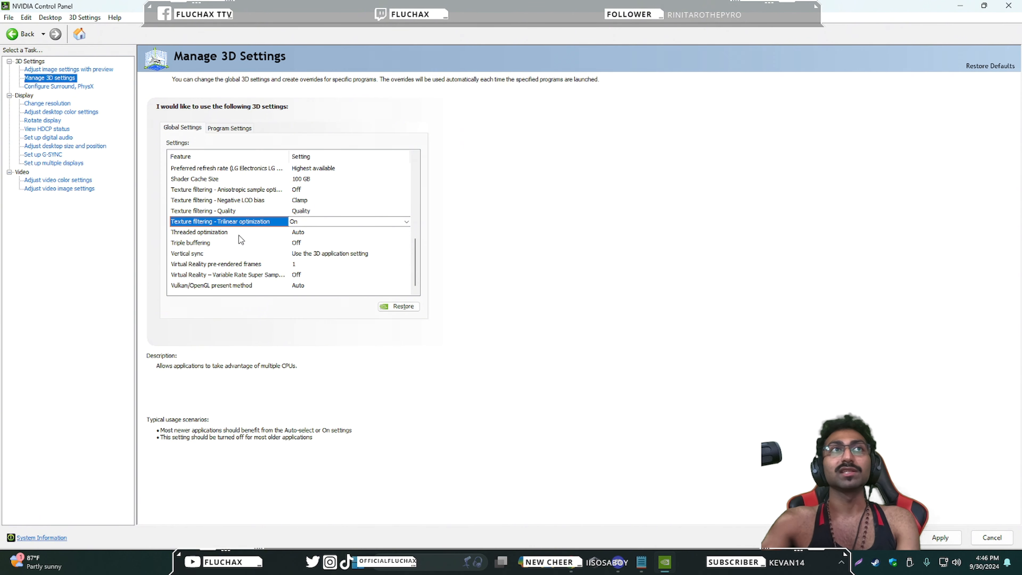
# Step: Review the Threaded optimization, Triple buffering and Vertical sync settings, revisiting trilinear optimization on the way
pyautogui.click(230, 233)
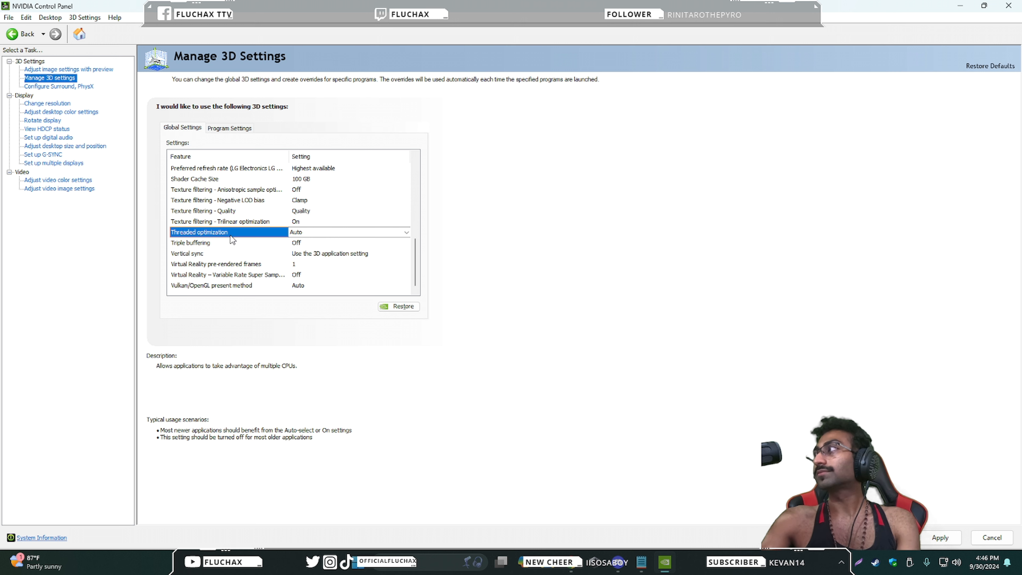
pyautogui.click(202, 244)
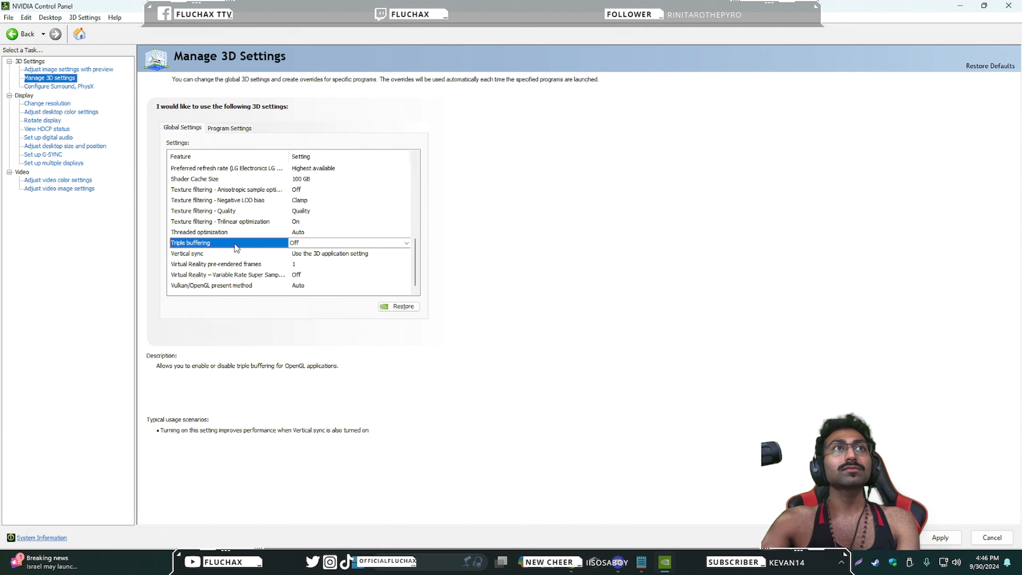
pyautogui.click(226, 223)
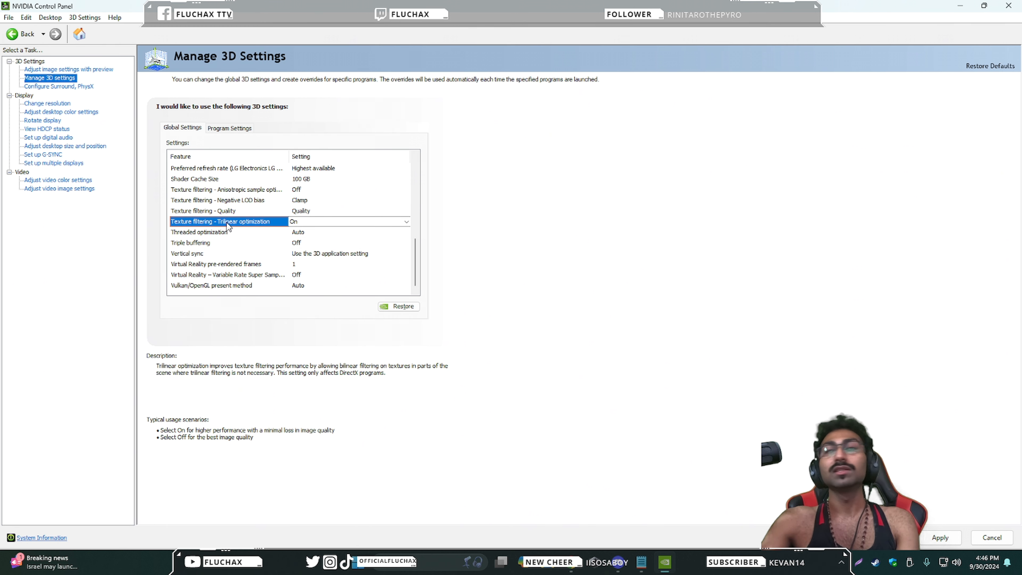
pyautogui.click(203, 254)
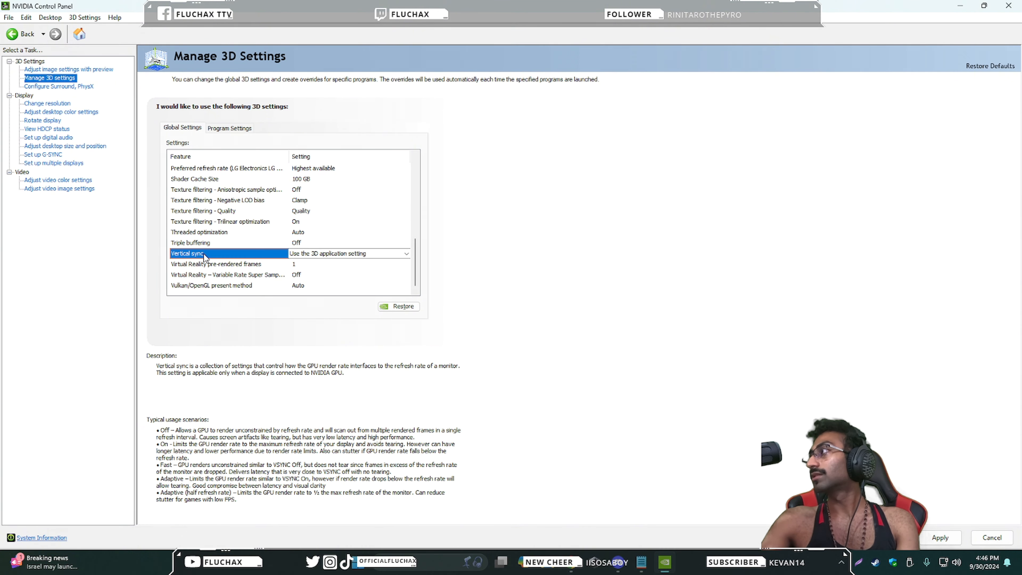
pyautogui.click(315, 253)
pyautogui.click(315, 255)
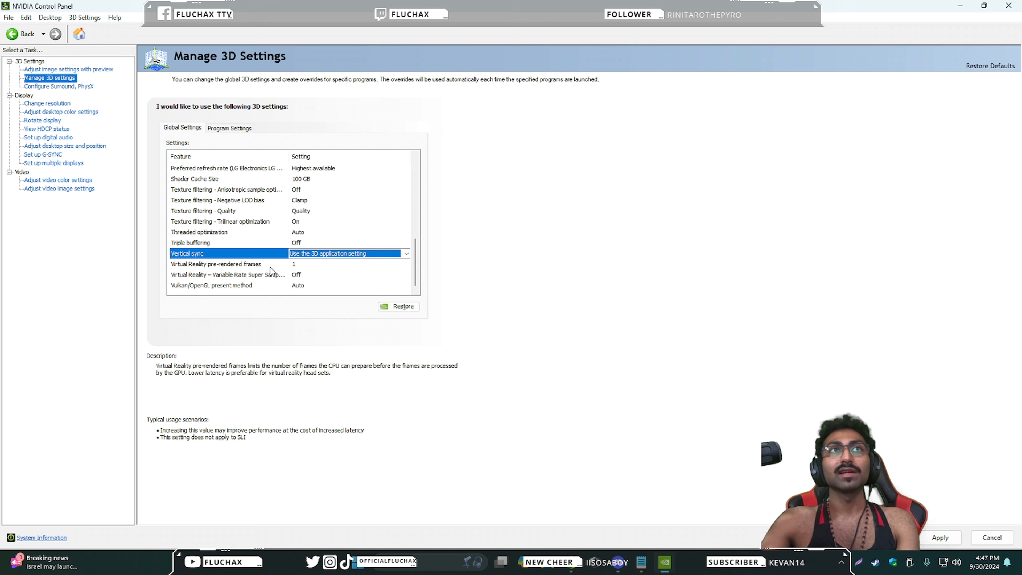
# Step: Review the Virtual Reality pre-rendered frames and Variable Rate Super Sampling settings
pyautogui.click(219, 265)
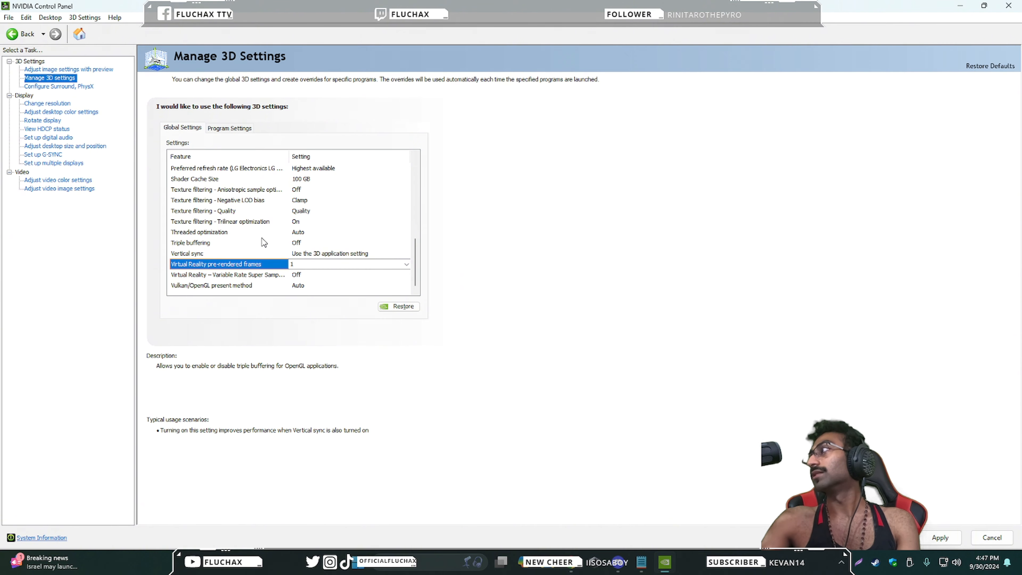
pyautogui.click(217, 276)
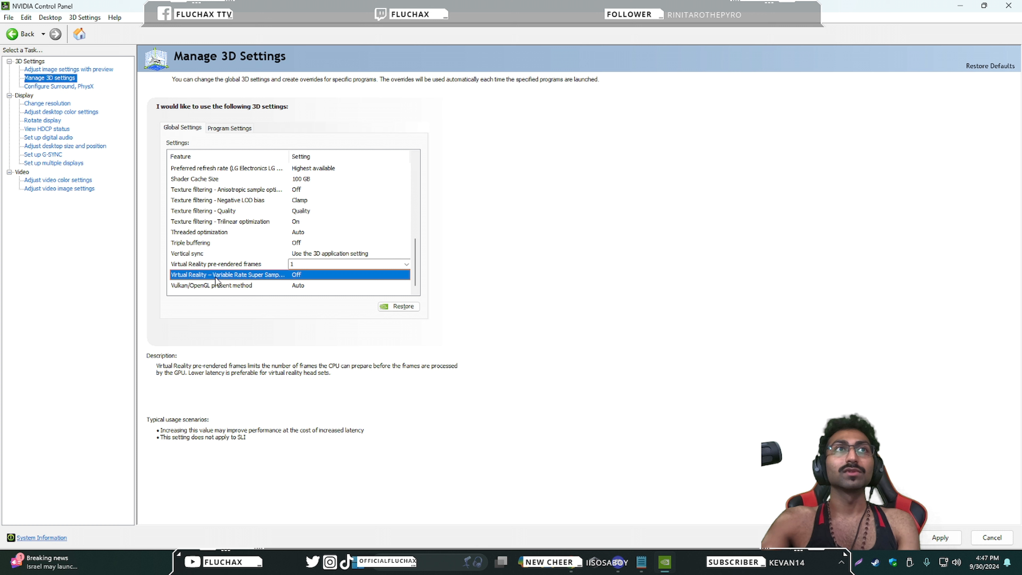
pyautogui.click(304, 274)
pyautogui.click(304, 274)
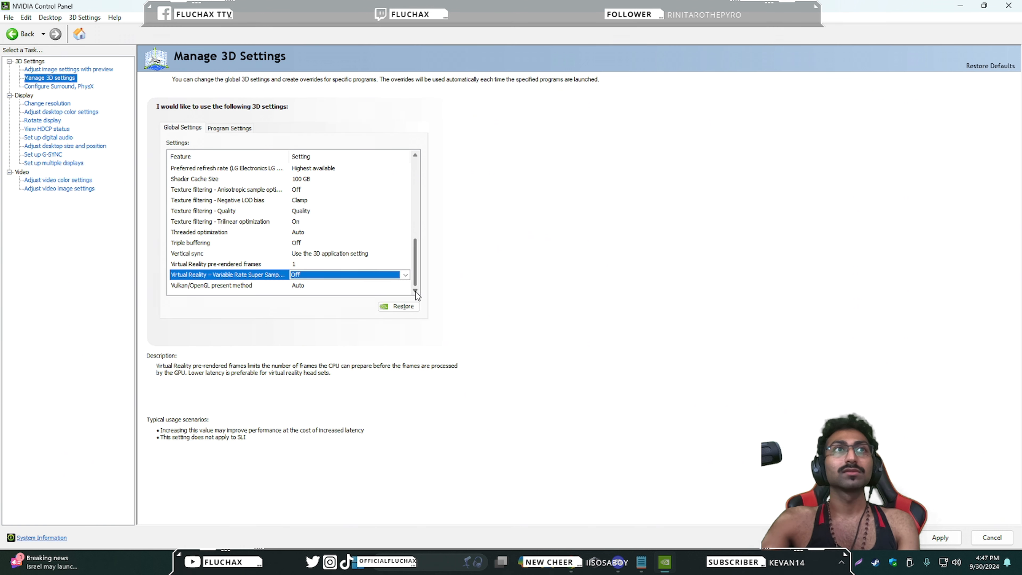
# Step: Check the Vulkan/OpenGL present method, and apply and keep the changed 3D settings
pyautogui.click(231, 286)
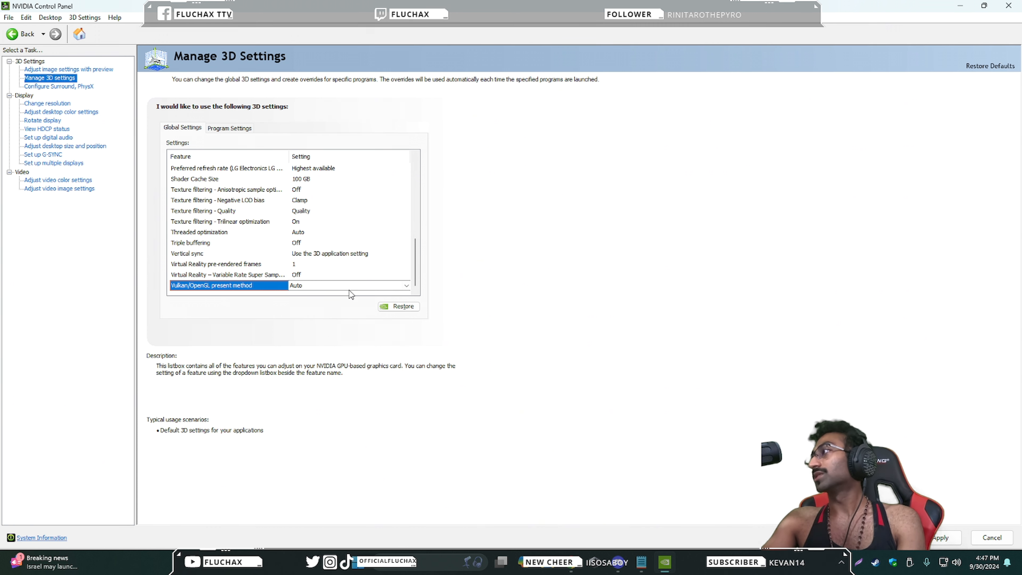
pyautogui.click(942, 540)
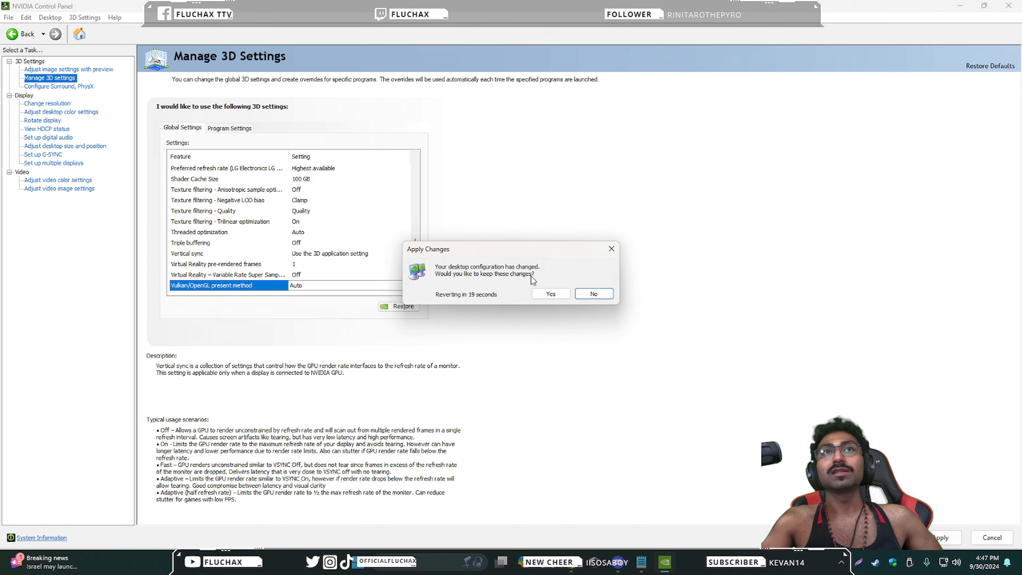
pyautogui.click(551, 295)
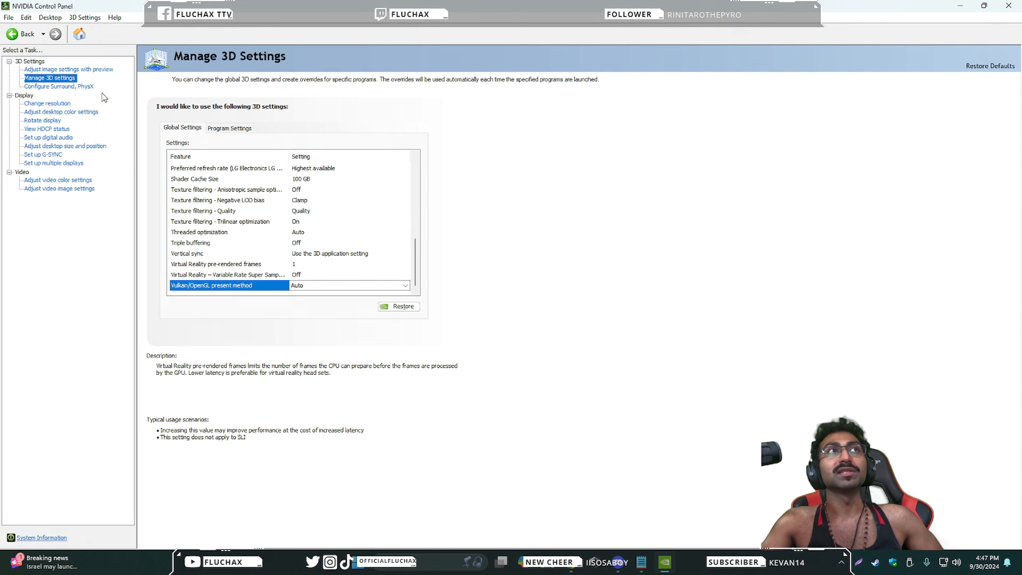
# Step: Select NVIDIA GeForce RTX 3060 Ti as the PhysX processor in the Surround and PhysX configuration
pyautogui.click(83, 87)
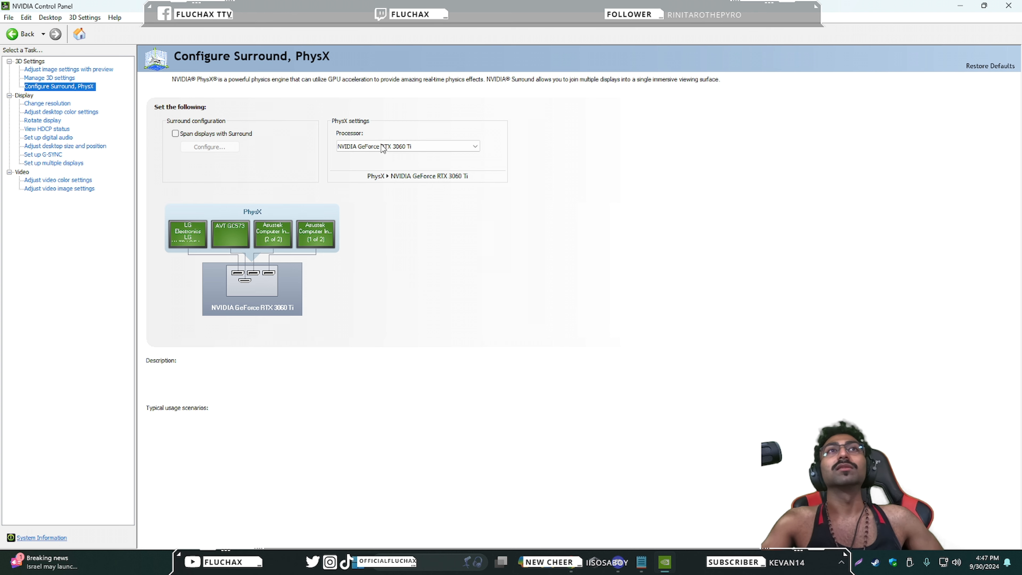
pyautogui.click(430, 146)
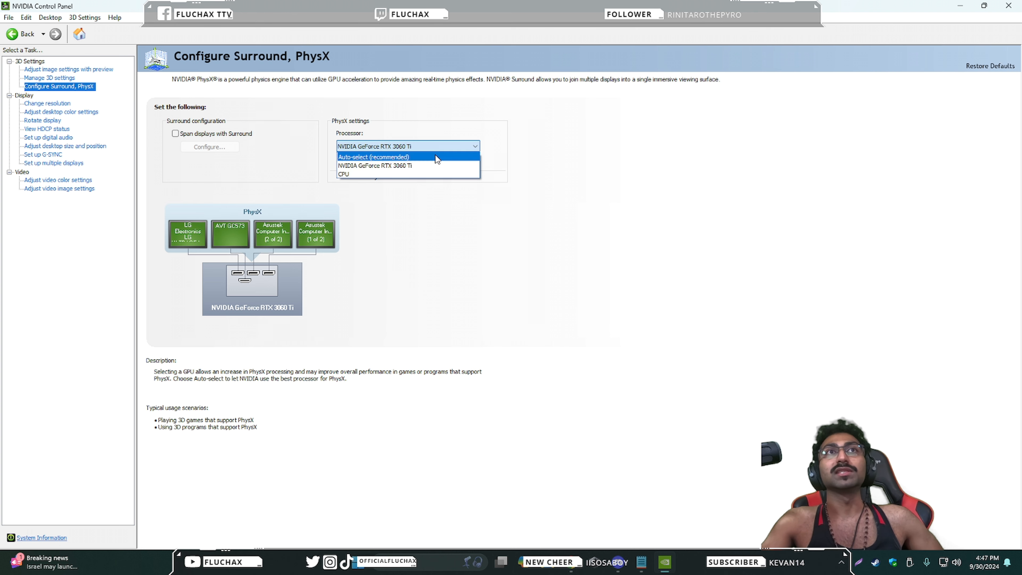
pyautogui.click(404, 165)
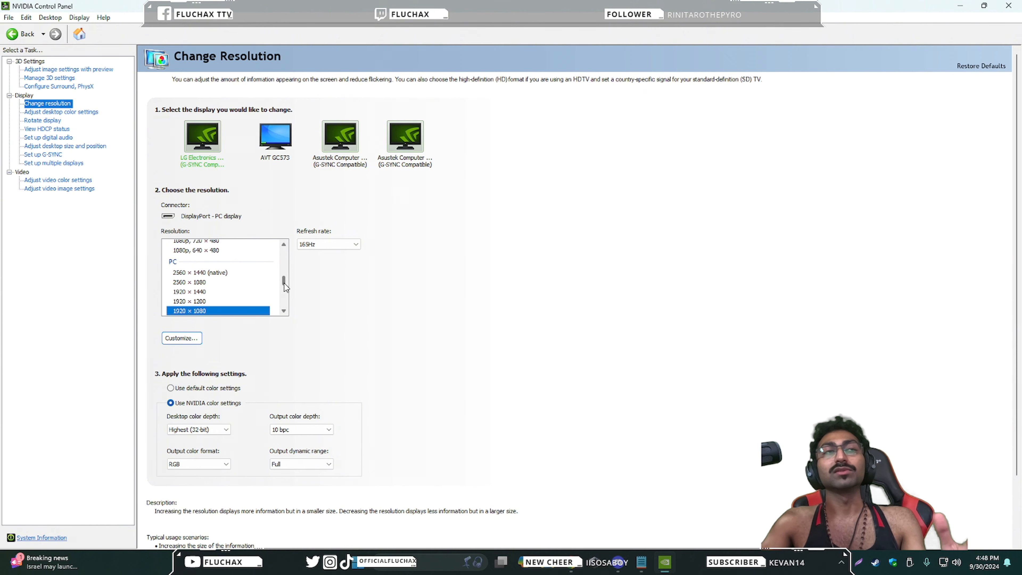
# Step: Look through the available resolutions for the LG display and choose a 165Hz refresh rate
pyautogui.moveTo(284, 283)
pyautogui.mouseDown()
pyautogui.moveTo(288, 249)
pyautogui.moveTo(290, 300)
pyautogui.moveTo(295, 284)
pyautogui.mouseUp()
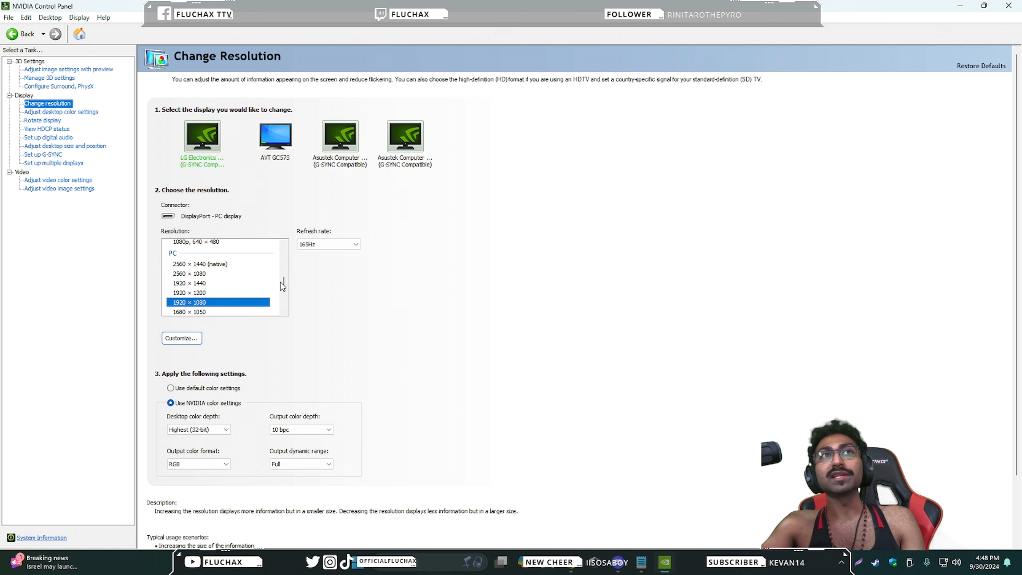
pyautogui.moveTo(280, 282)
pyautogui.mouseDown()
pyautogui.moveTo(287, 250)
pyautogui.moveTo(286, 284)
pyautogui.moveTo(294, 282)
pyautogui.moveTo(280, 303)
pyautogui.moveTo(293, 253)
pyautogui.moveTo(284, 289)
pyautogui.mouseUp()
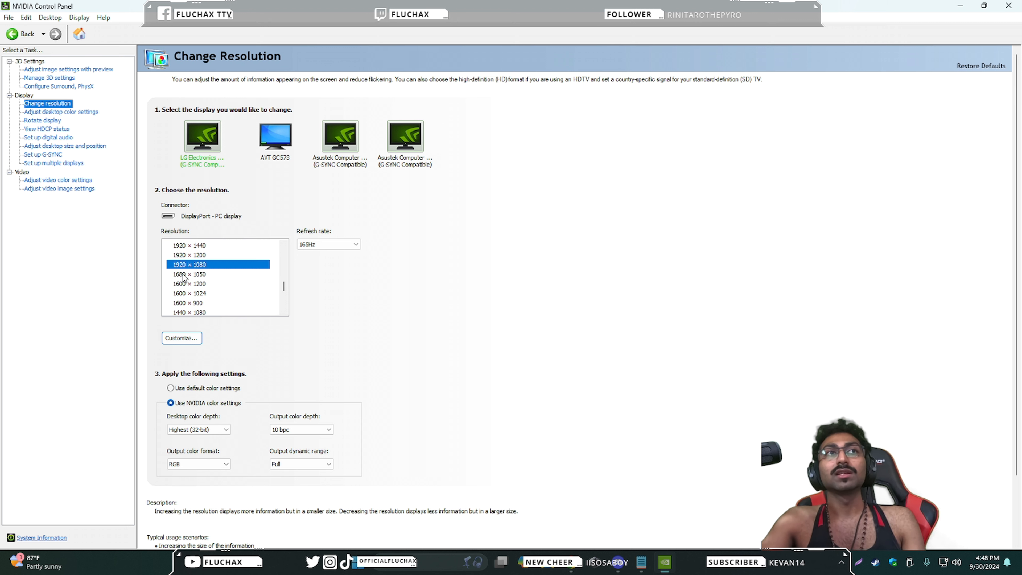
pyautogui.moveTo(291, 287); pyautogui.dragTo(290, 256)
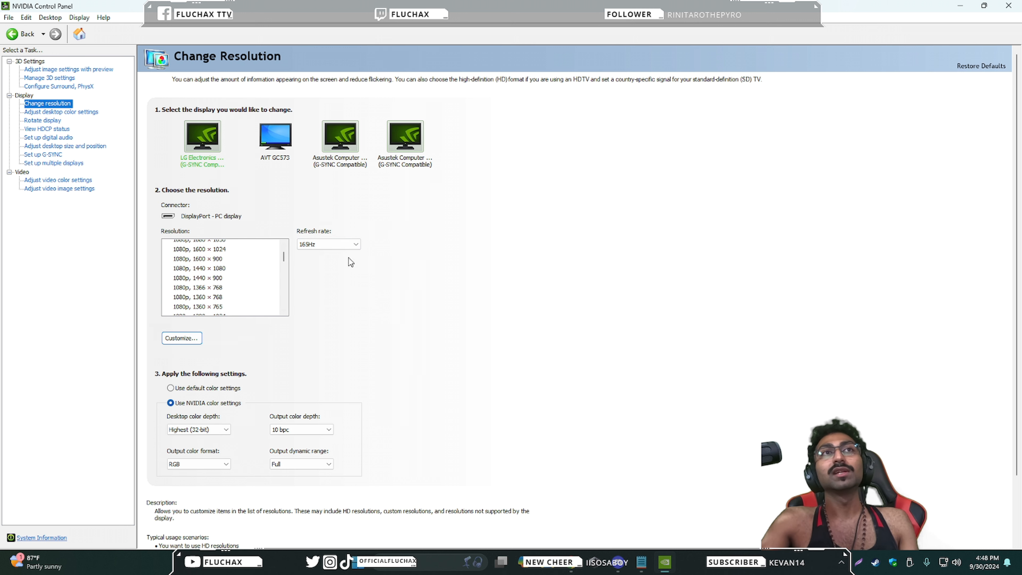
pyautogui.click(354, 245)
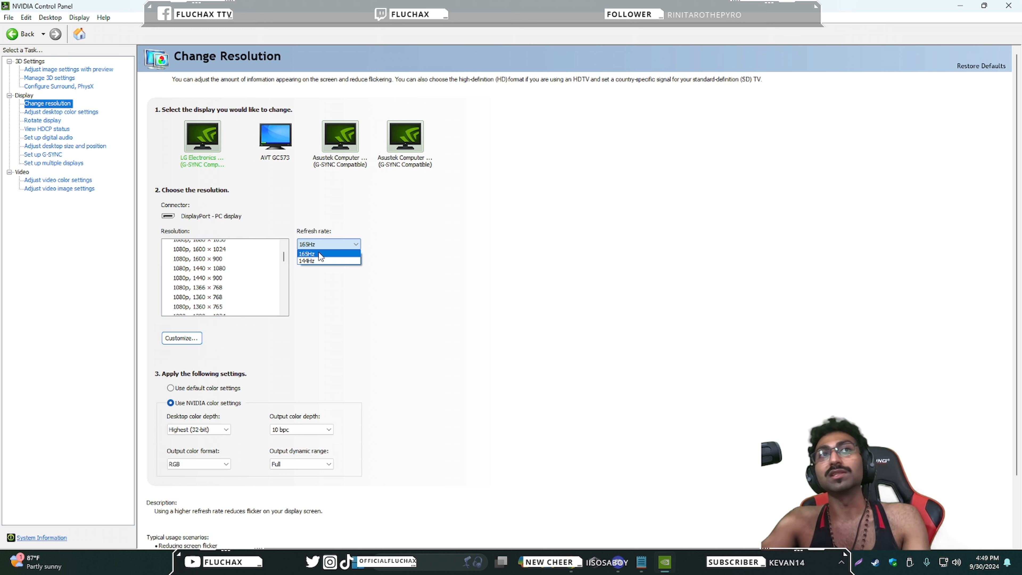
pyautogui.click(320, 254)
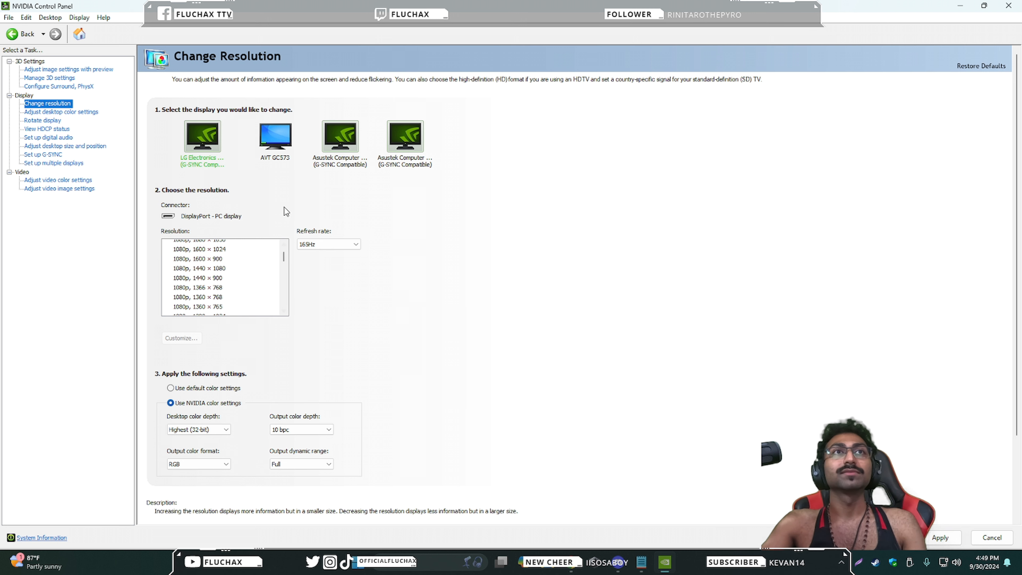
# Step: Open the desktop color settings and check the color channel options for the LG display
pyautogui.click(70, 113)
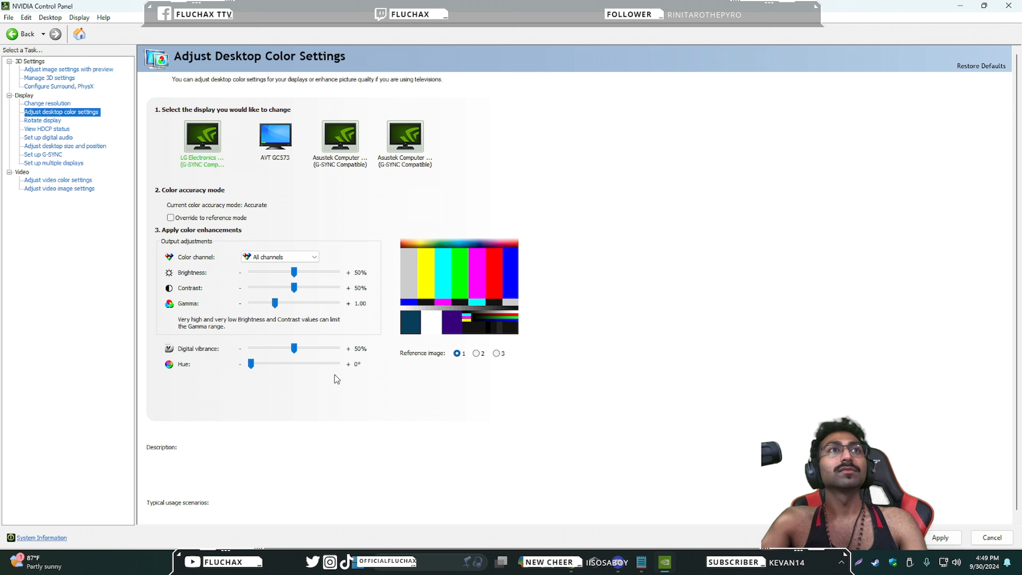
pyautogui.moveTo(269, 186)
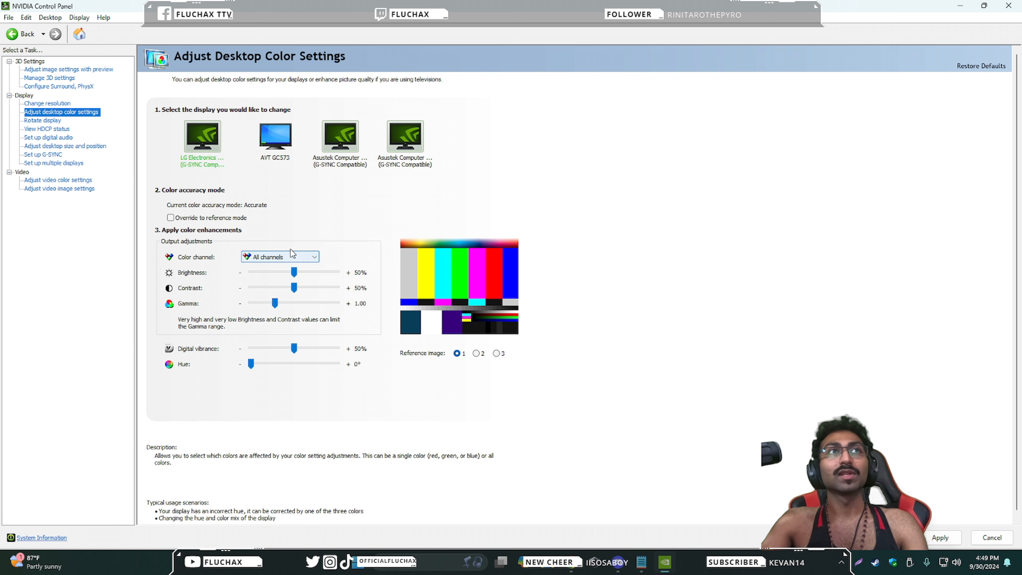
pyautogui.click(308, 257)
pyautogui.click(313, 259)
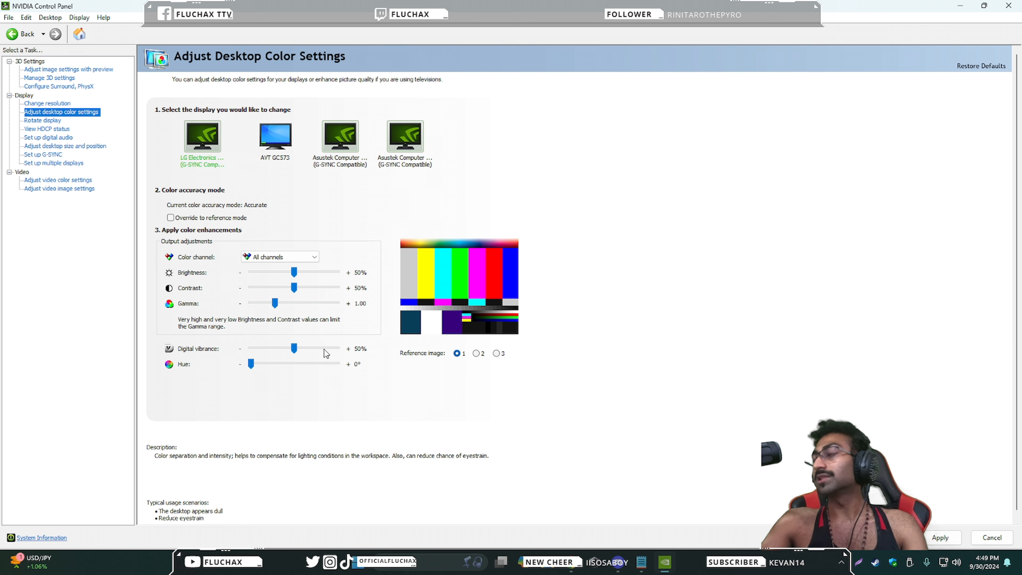
# Step: Set the LG display's digital vibrance to 80%, and apply and keep the changed color settings
pyautogui.moveTo(294, 349); pyautogui.dragTo(319, 350)
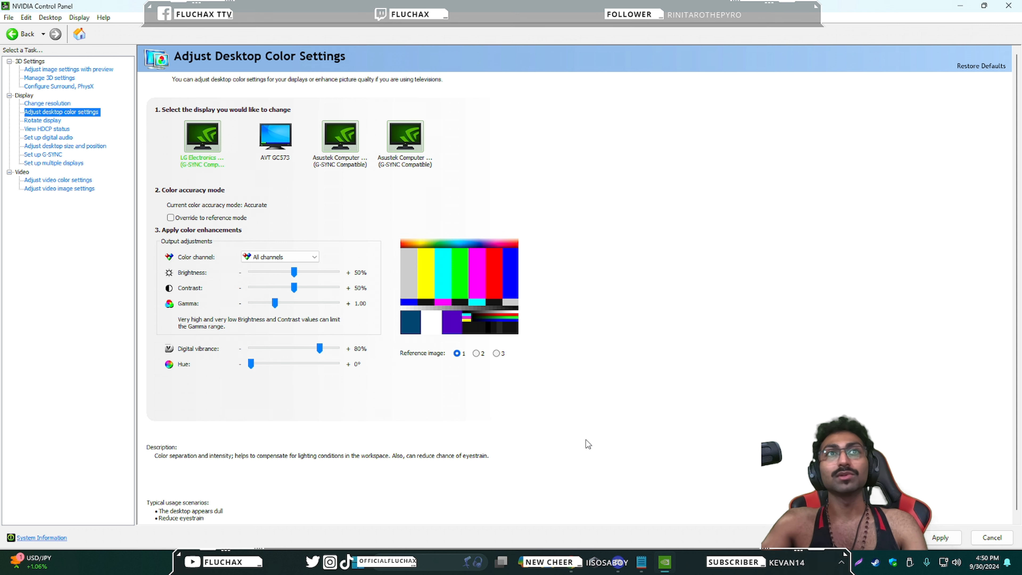
pyautogui.click(940, 538)
pyautogui.click(558, 297)
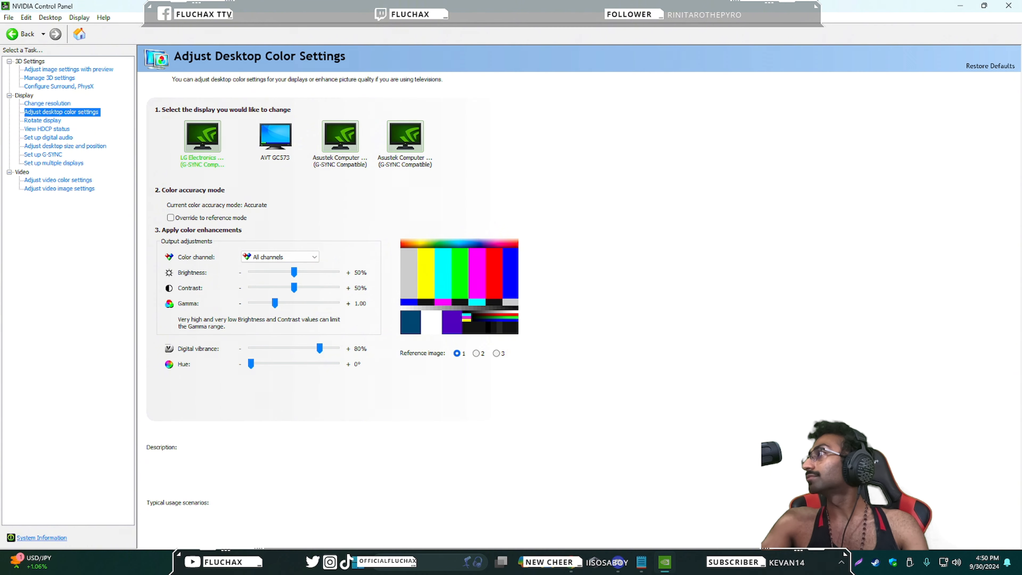
# Step: Check the HDCP status page and the scaling modes in the desktop size and position settings
pyautogui.click(80, 147)
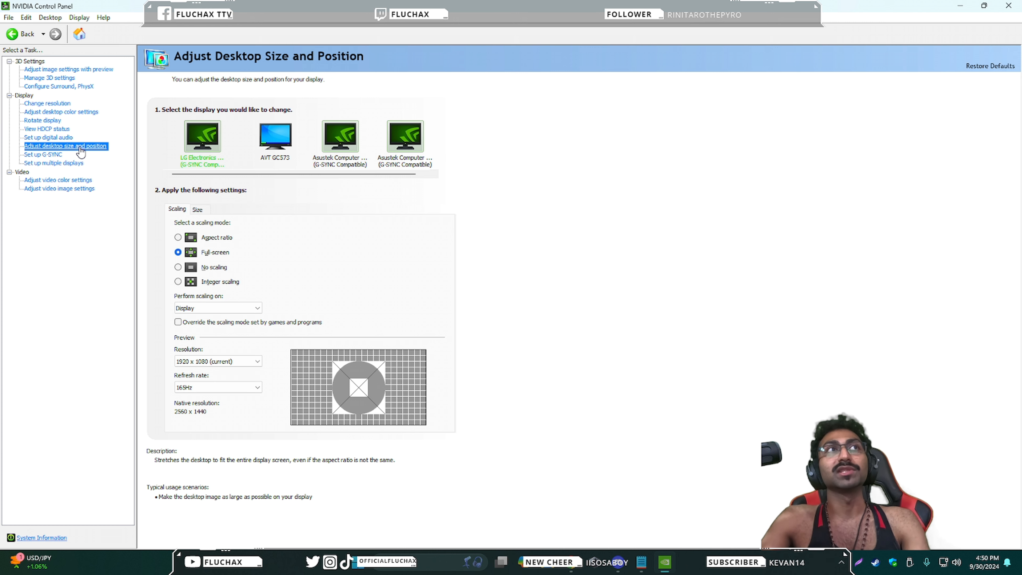
pyautogui.click(56, 130)
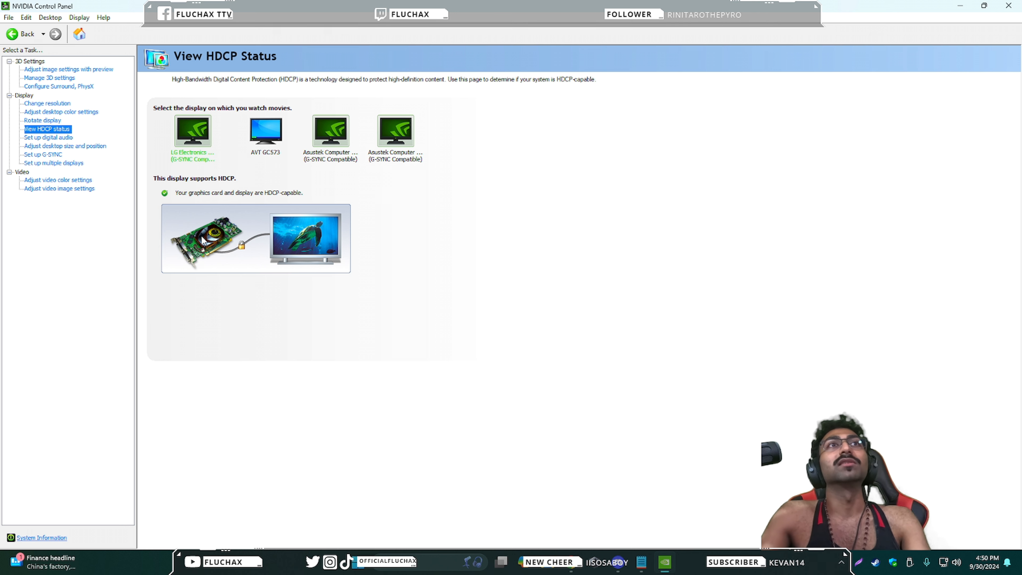
pyautogui.click(47, 146)
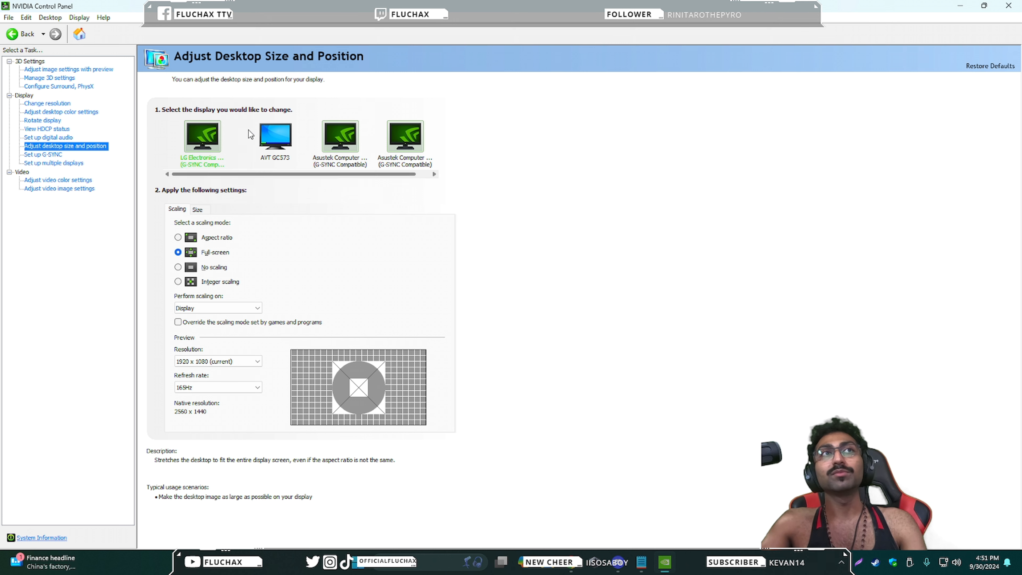
pyautogui.moveTo(222, 237)
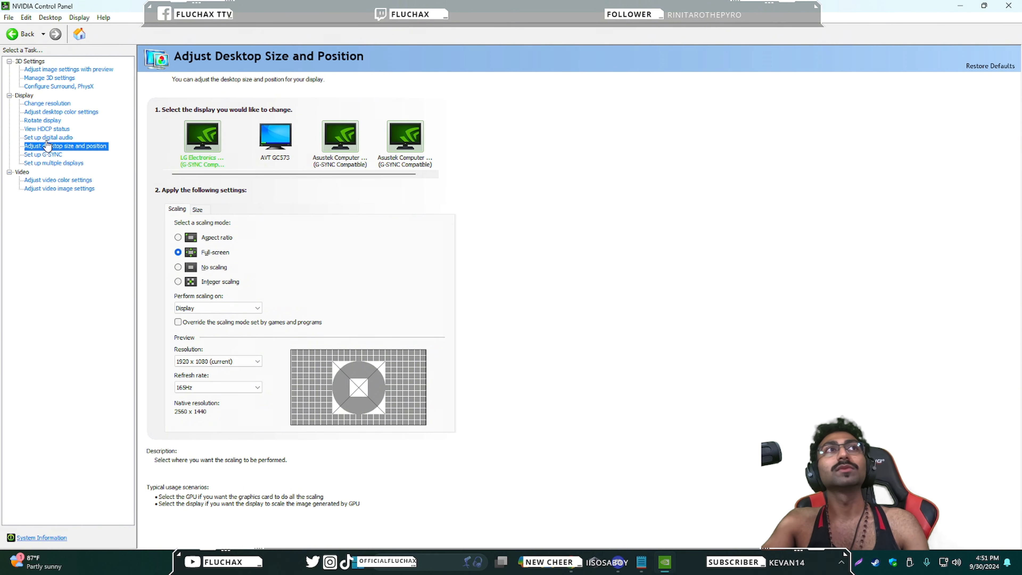
# Step: Recheck the desktop color settings, and examine the preview resolution and refresh rate options for desktop scaling
pyautogui.click(57, 113)
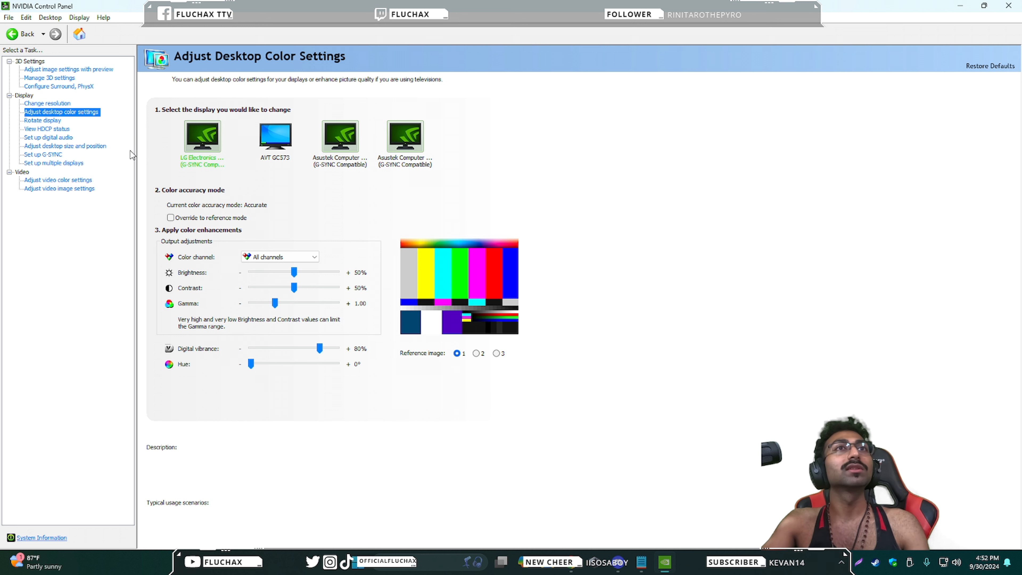
pyautogui.click(45, 146)
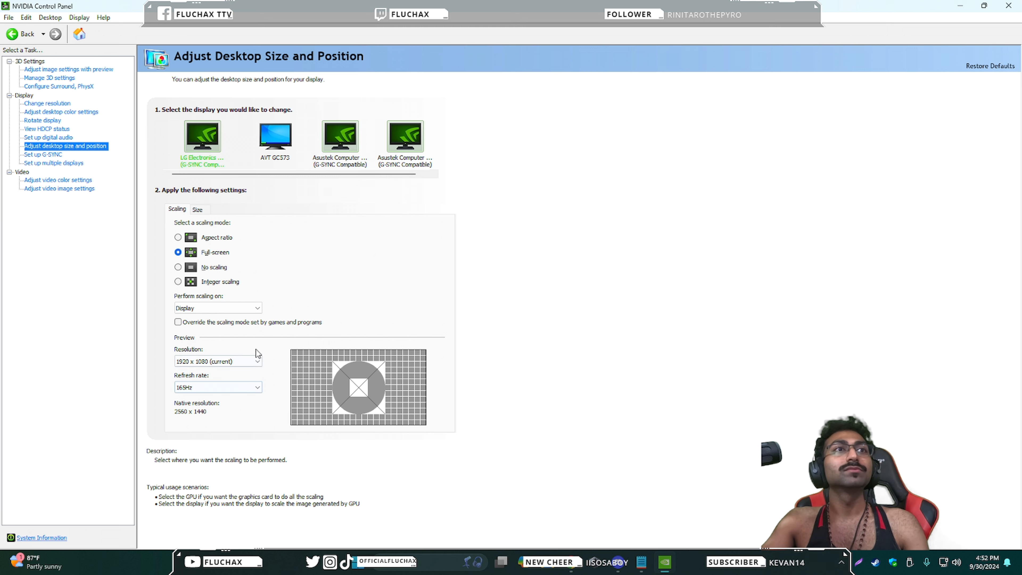
pyautogui.click(249, 362)
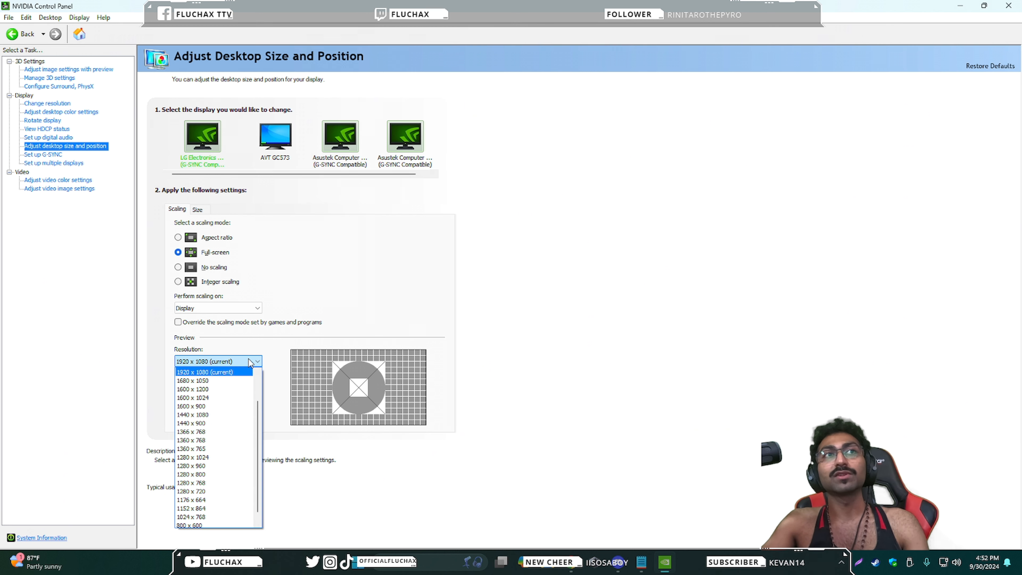
pyautogui.click(249, 361)
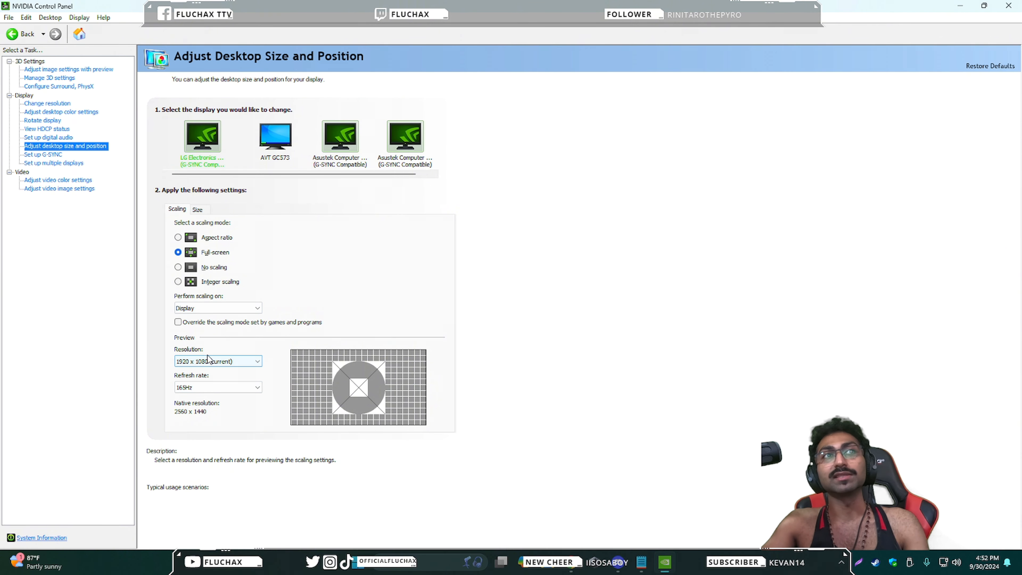
pyautogui.click(204, 388)
pyautogui.click(203, 389)
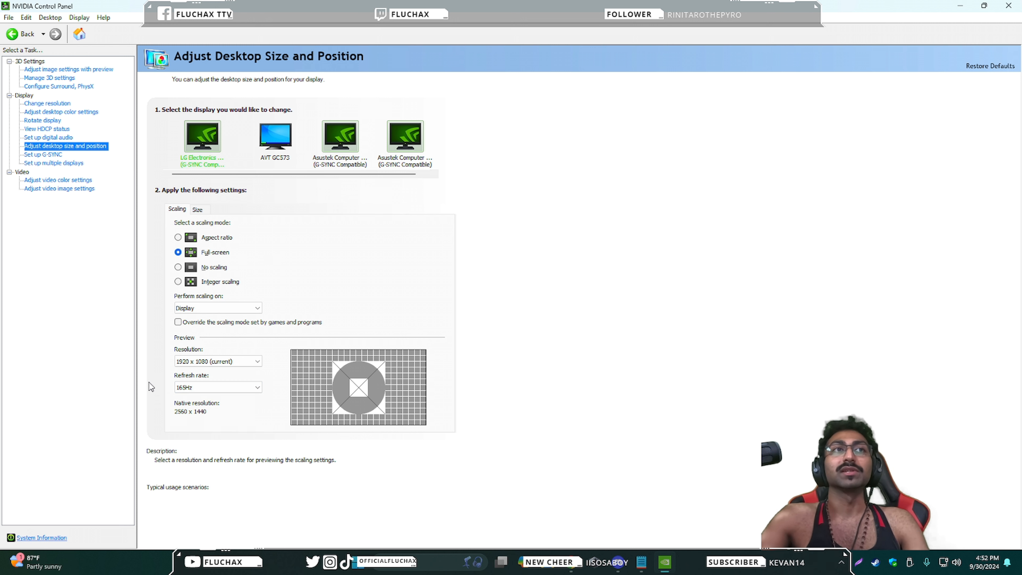
# Step: Review the G-SYNC setup and the video color and video image settings, and close the control panel
pyautogui.click(45, 155)
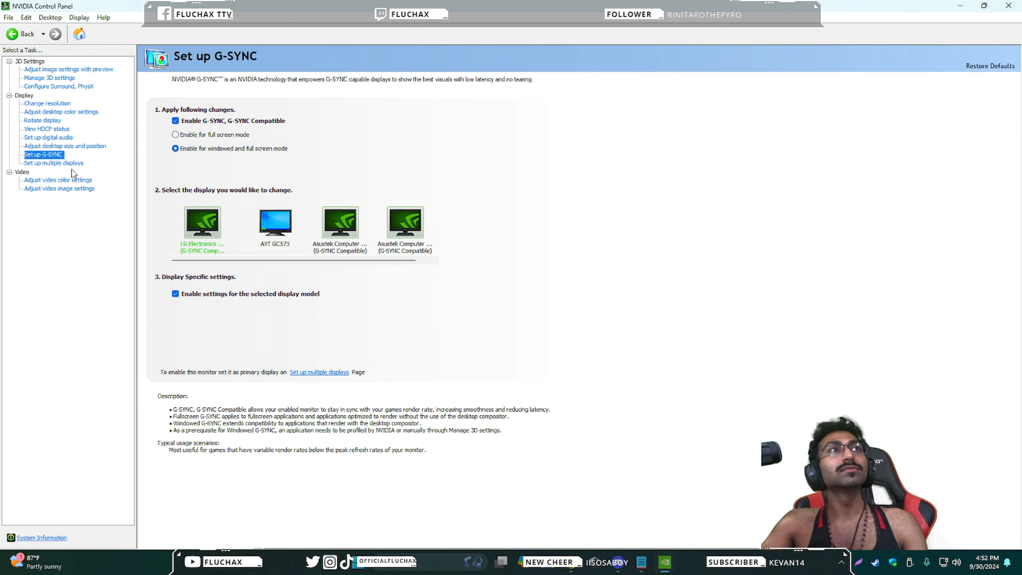
pyautogui.click(55, 180)
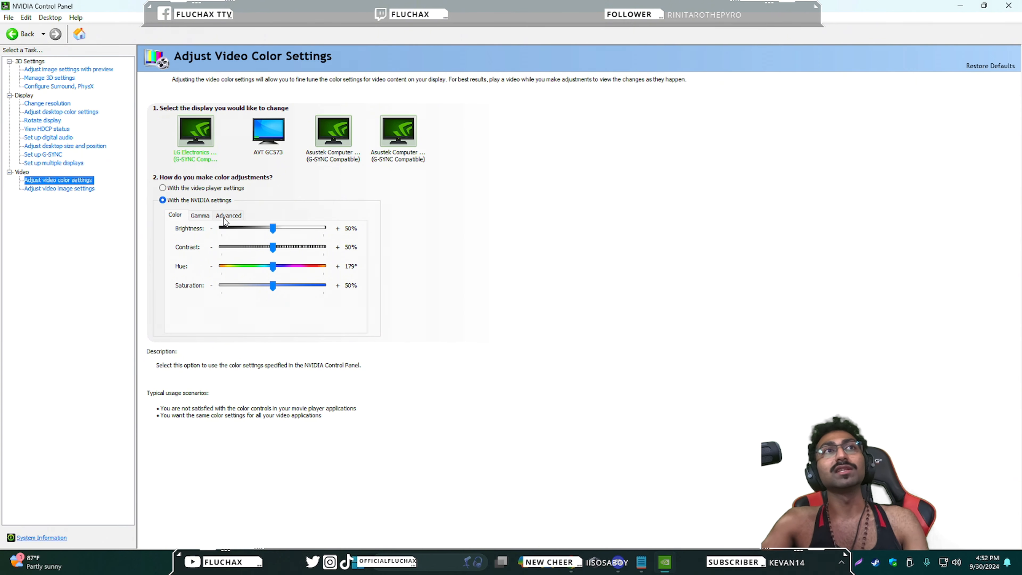
pyautogui.click(68, 193)
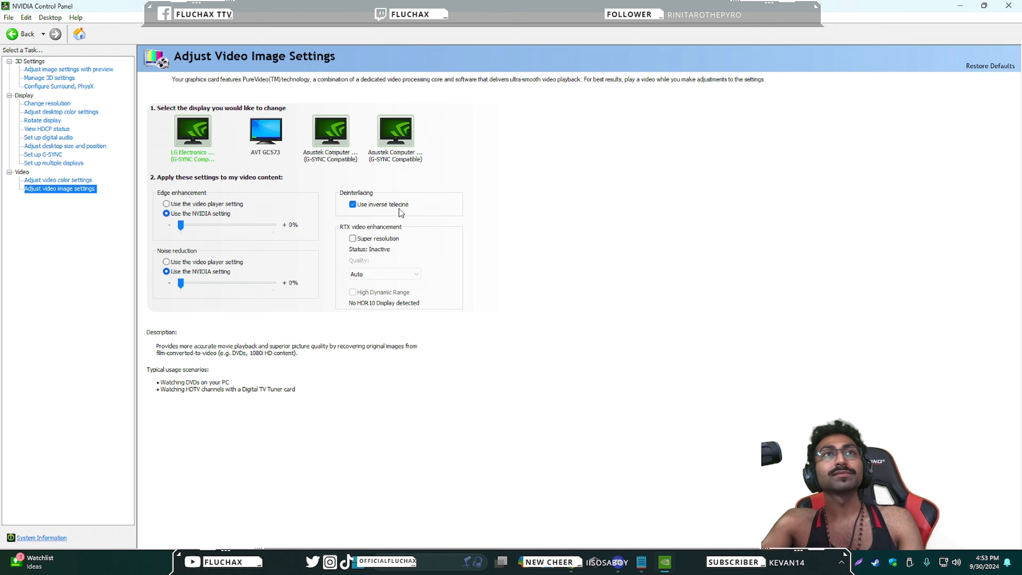
pyautogui.moveTo(405, 245)
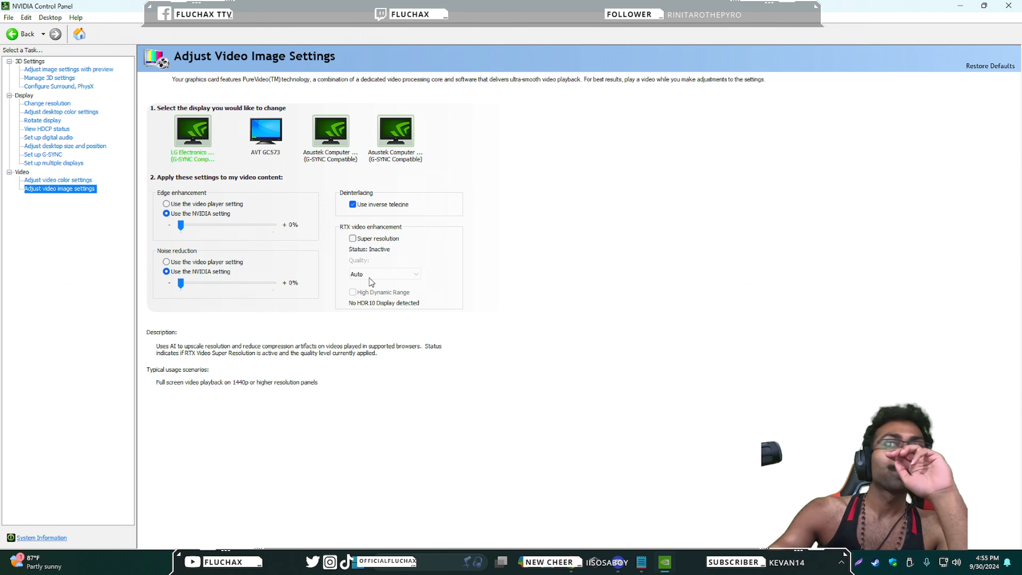
pyautogui.click(1008, 6)
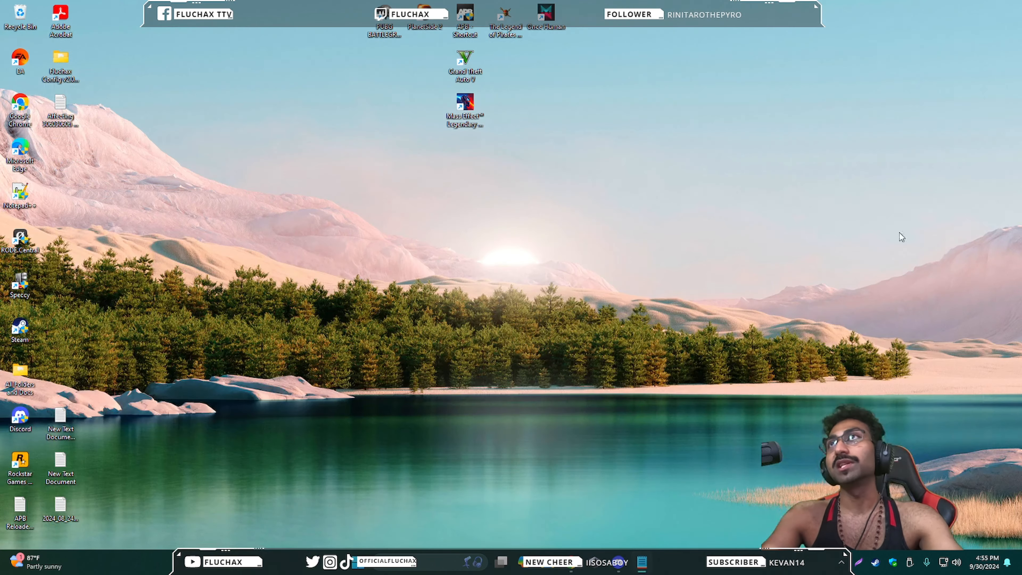
# Step: Reopen NVIDIA Control Panel from the desktop
pyautogui.rightClick(532, 240)
pyautogui.click(568, 288)
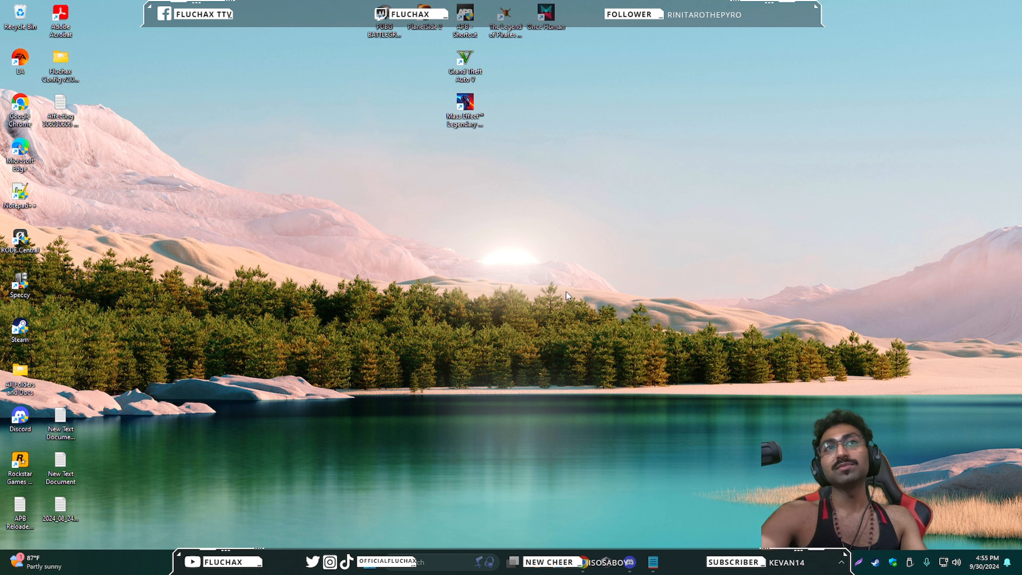
pyautogui.rightClick(558, 286)
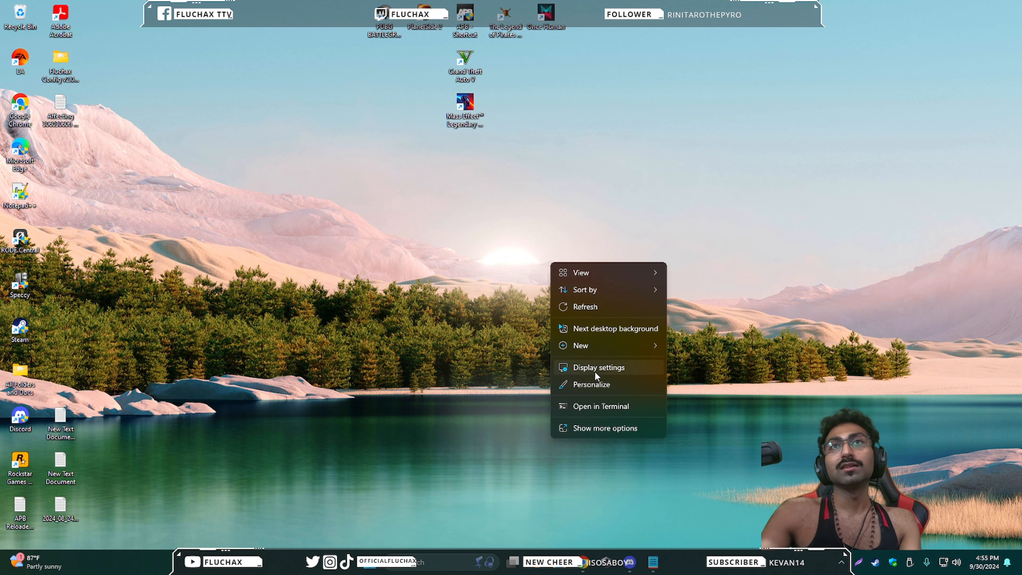
pyautogui.click(594, 430)
pyautogui.click(603, 337)
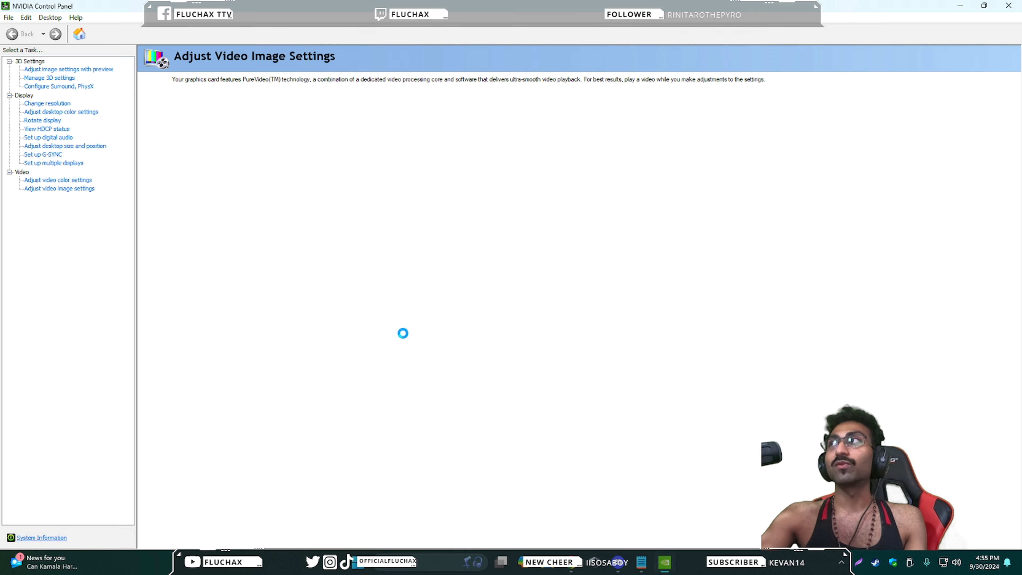
# Step: Review the image settings with preview and the global 3D settings, including monitor technology and texture filtering quality, and close the control panel
pyautogui.click(77, 71)
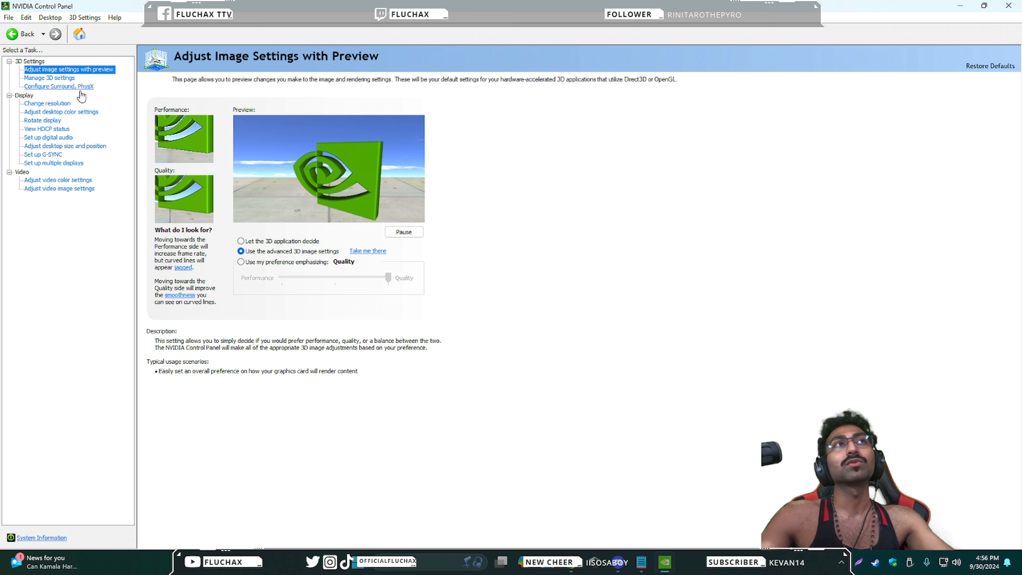
pyautogui.click(65, 80)
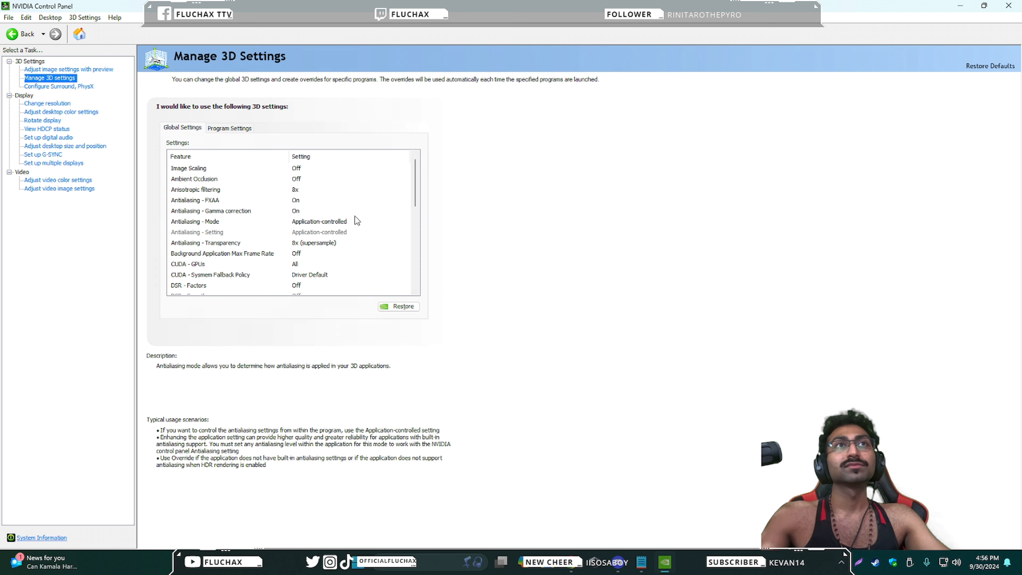
pyautogui.moveTo(412, 194); pyautogui.dragTo(419, 241)
pyautogui.click(217, 190)
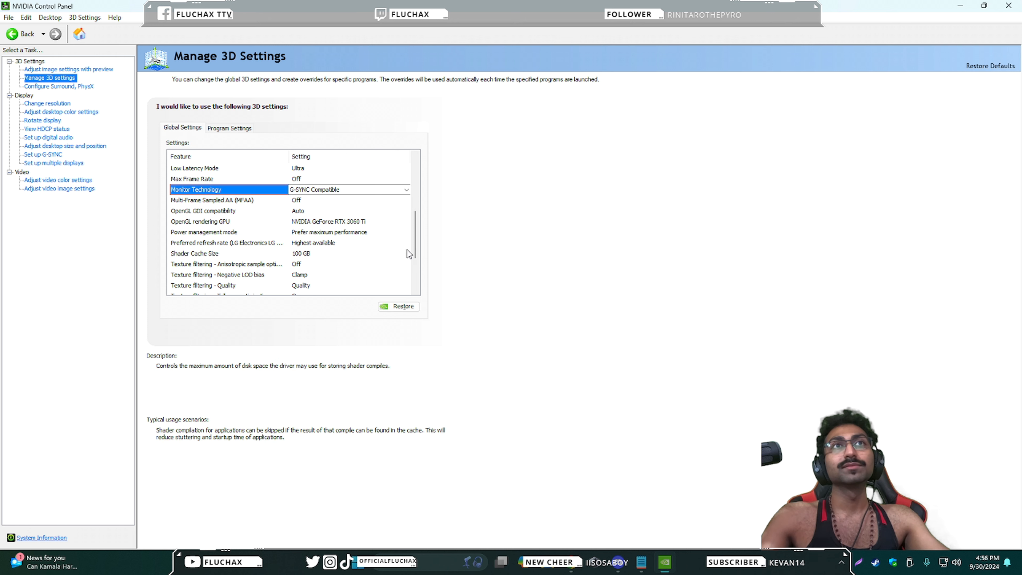
pyautogui.moveTo(414, 245); pyautogui.dragTo(415, 274)
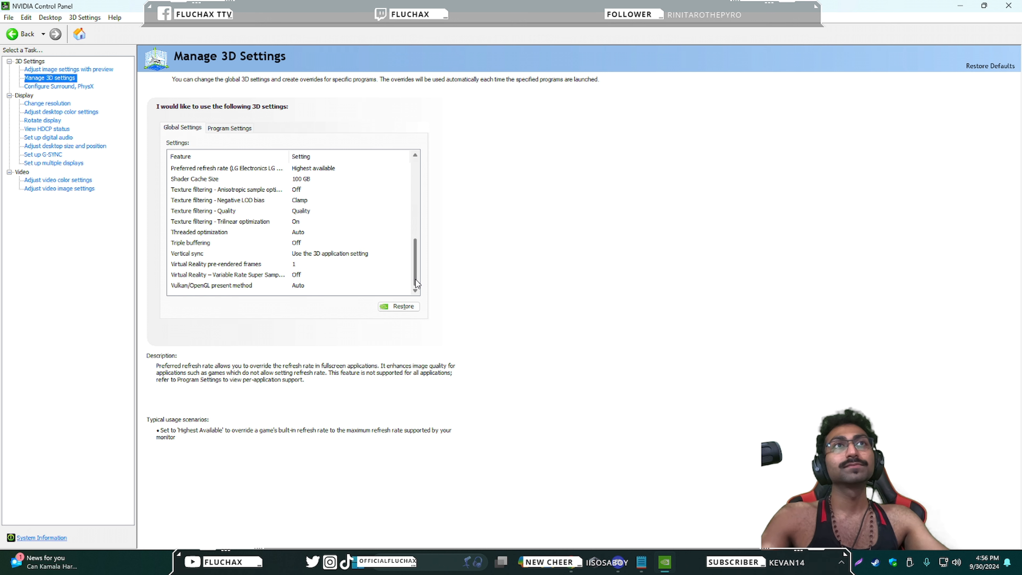
pyautogui.click(310, 211)
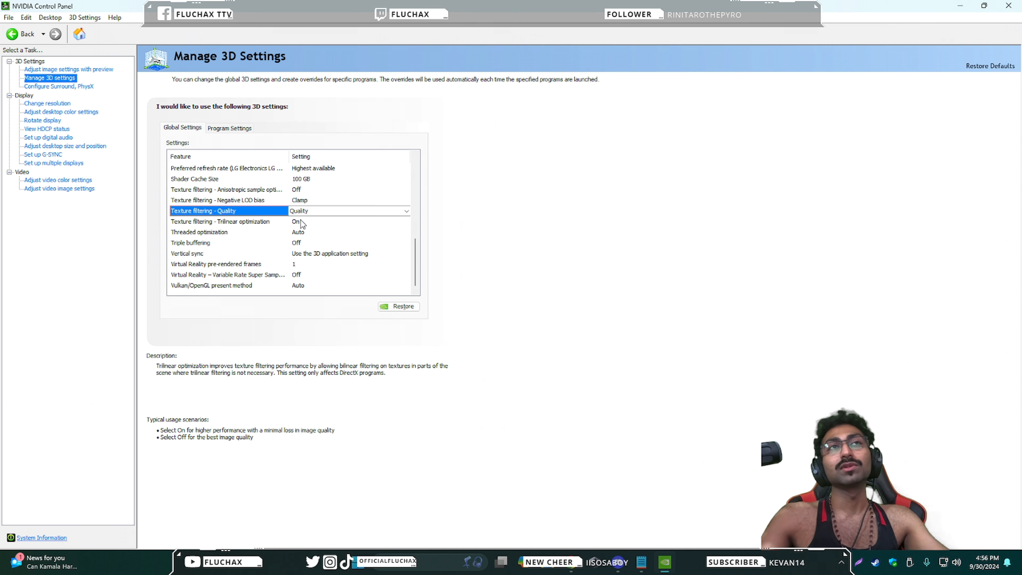
pyautogui.click(1008, 6)
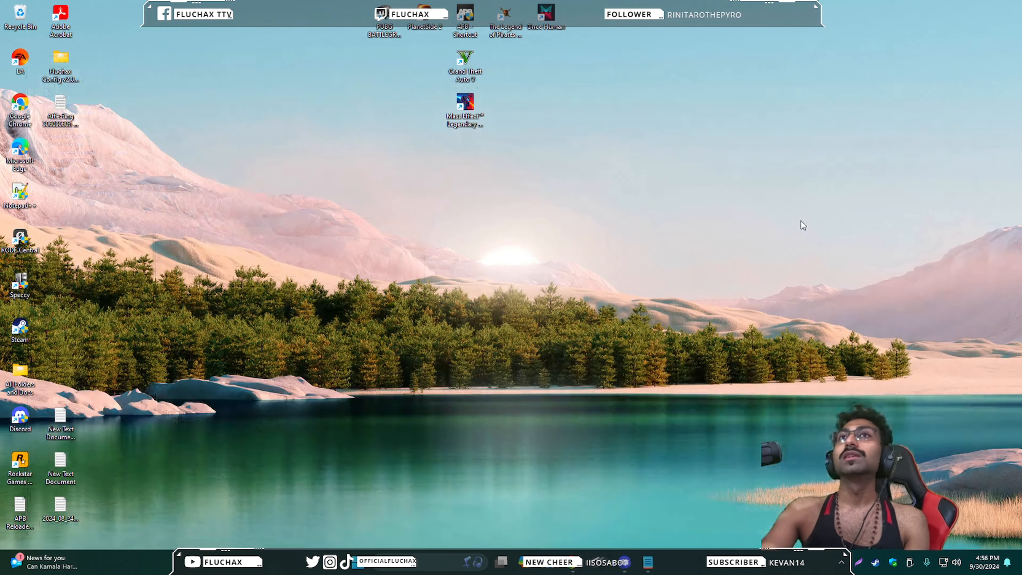